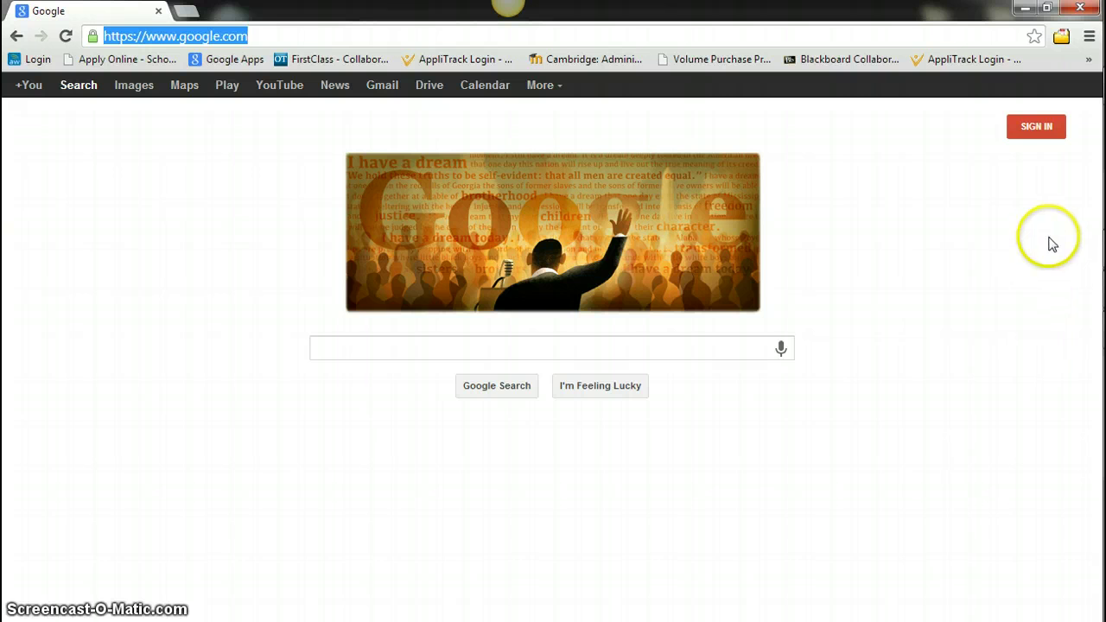
Sign in with the saved school account e-mail so Google Drive opens
{"action": "left_click", "coordinate": [1038, 127]}
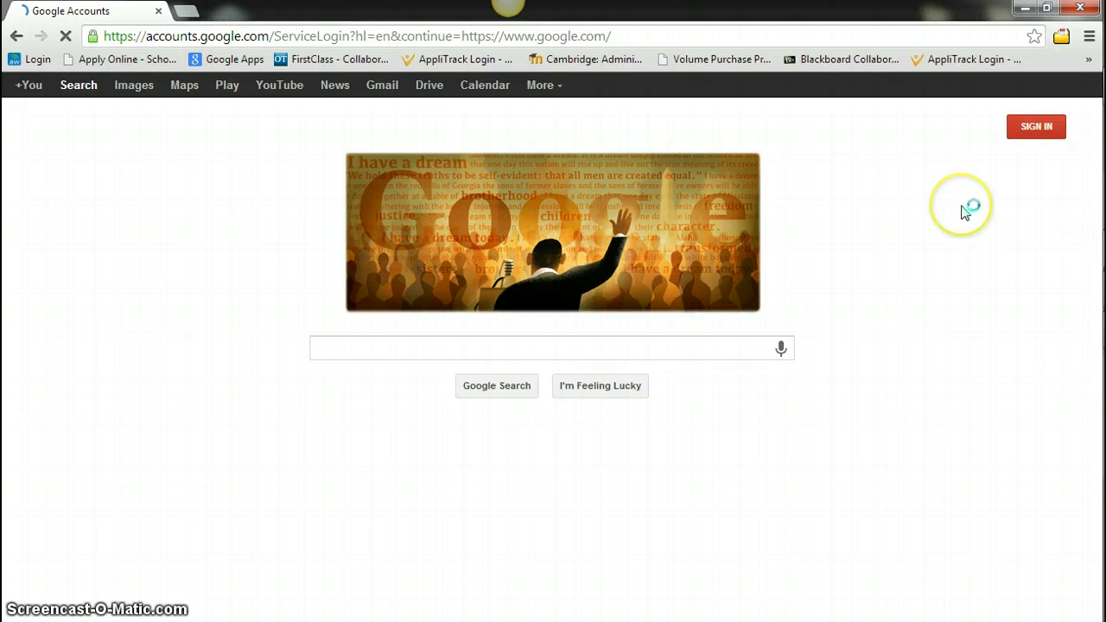
{"action": "left_click", "coordinate": [879, 245]}
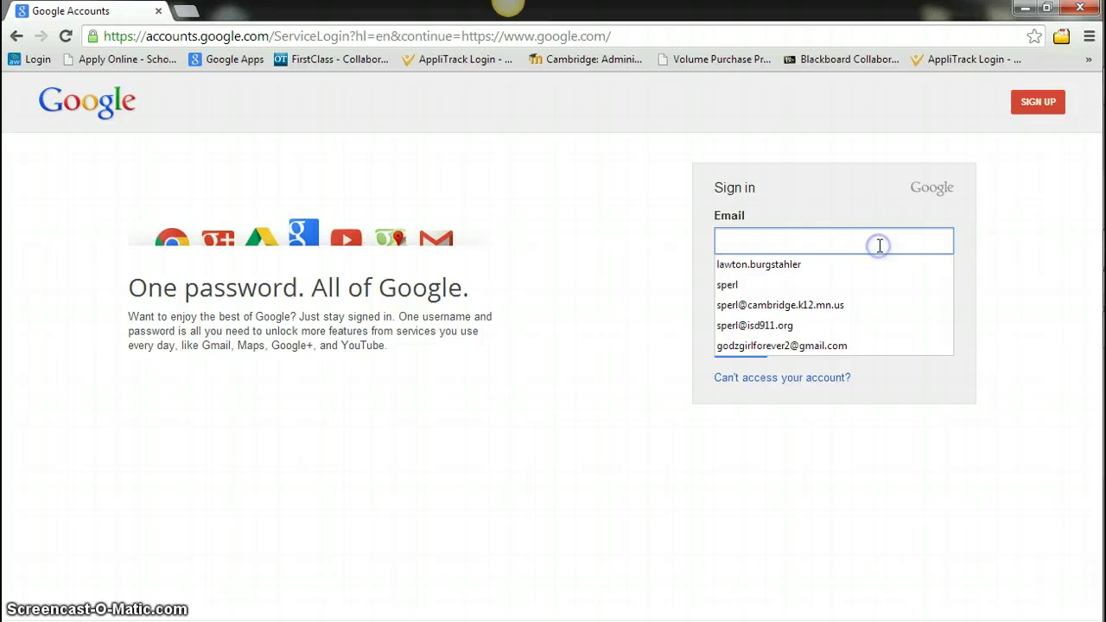
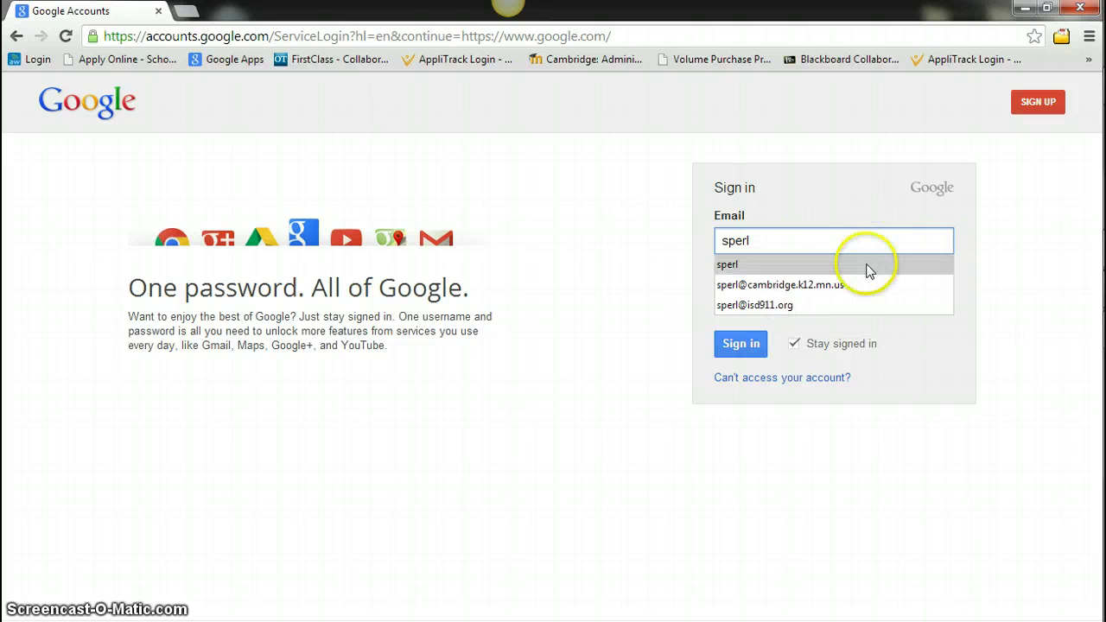
{"action": "left_click", "coordinate": [847, 287]}
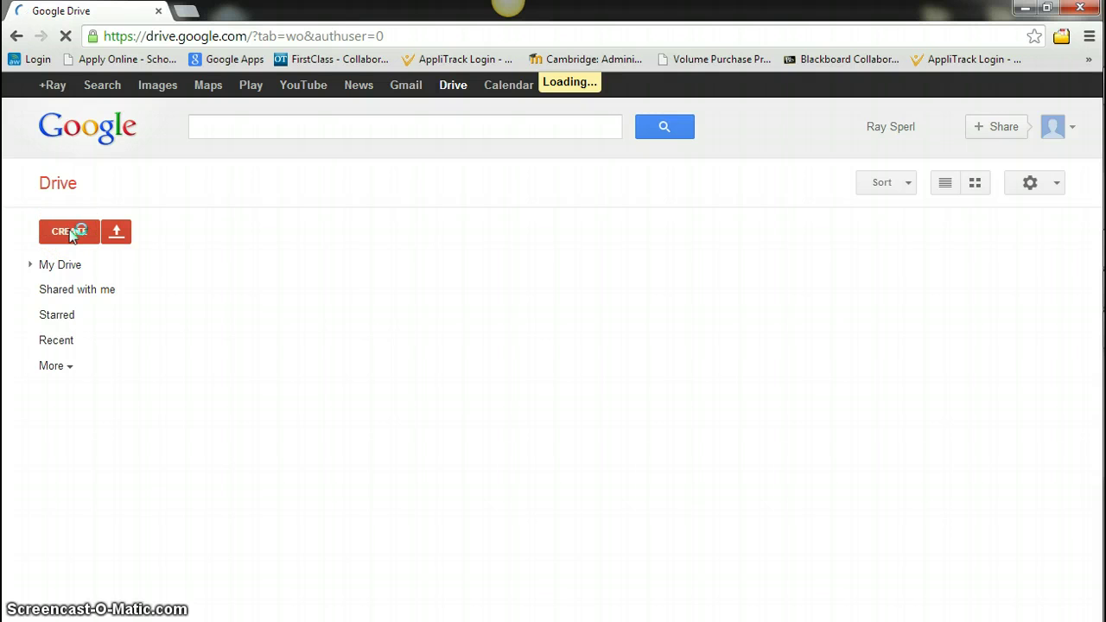
Create a new blank Google Form from Drive's Create menu
{"action": "left_click", "coordinate": [72, 235]}
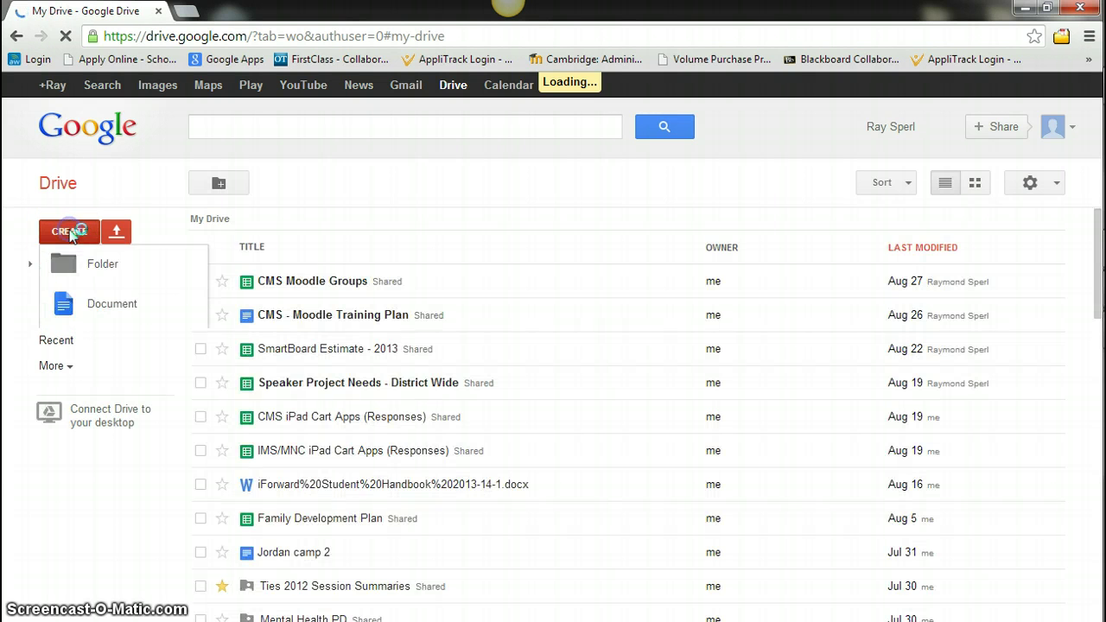
{"action": "left_click", "coordinate": [90, 287]}
{"action": "left_click", "coordinate": [70, 231]}
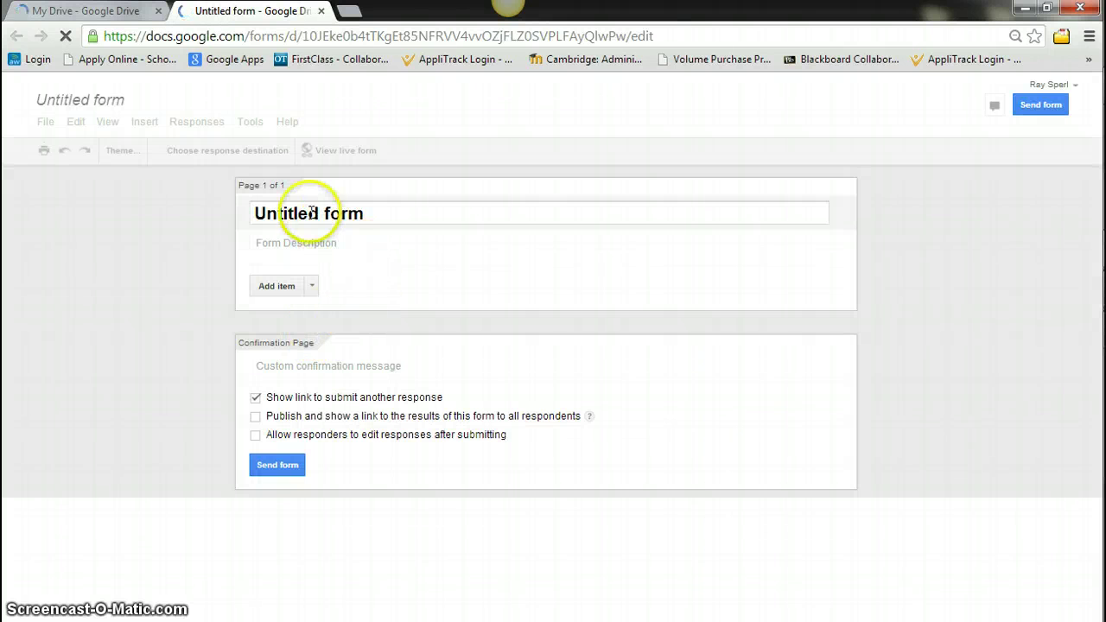
Replace 'Untitled form' with the title 'iForward Attendance', dismissing the theme chooser
{"action": "left_click", "coordinate": [310, 213]}
{"action": "left_click_drag", "start_coordinate": [363, 212], "coordinate": [238, 214]}
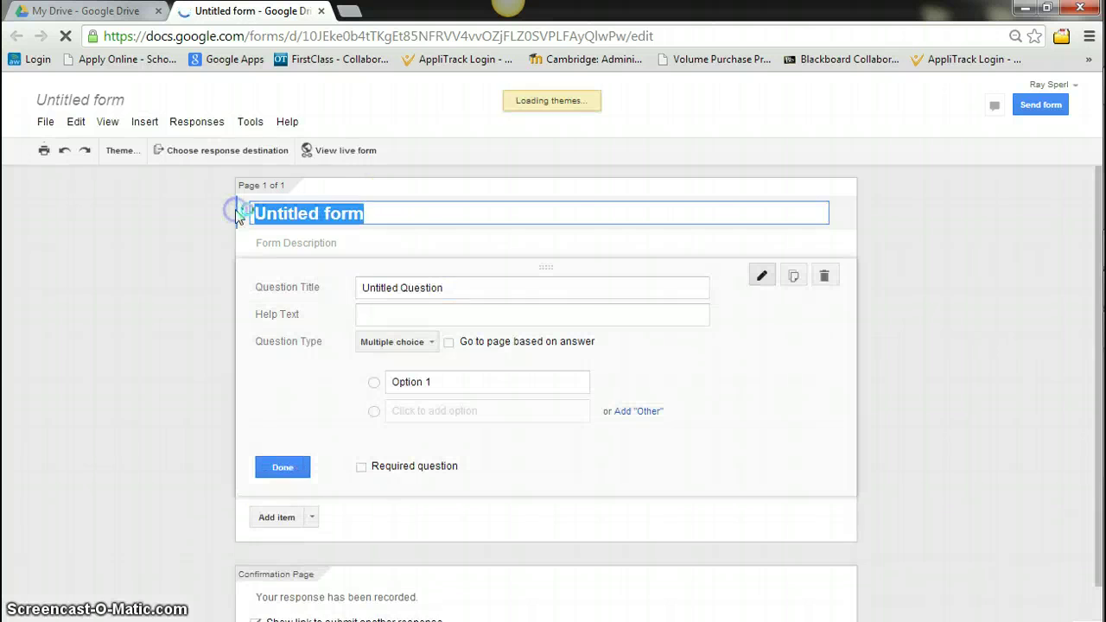
{"action": "key", "text": "BackSpace"}
{"action": "type", "text": "Iforw"}
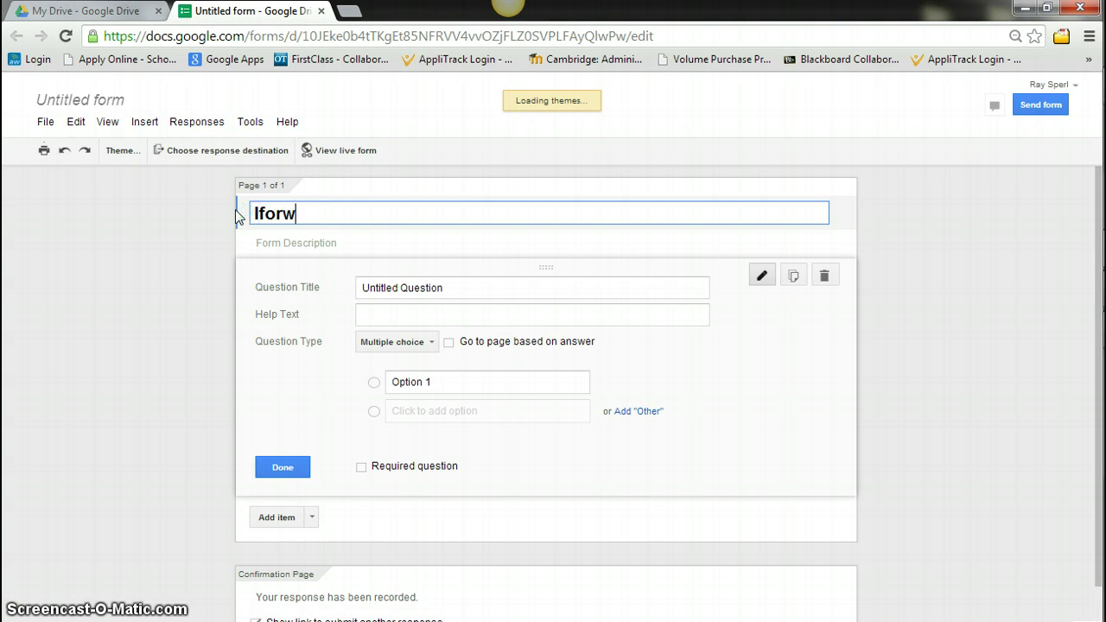
{"action": "type", "text": "For"}
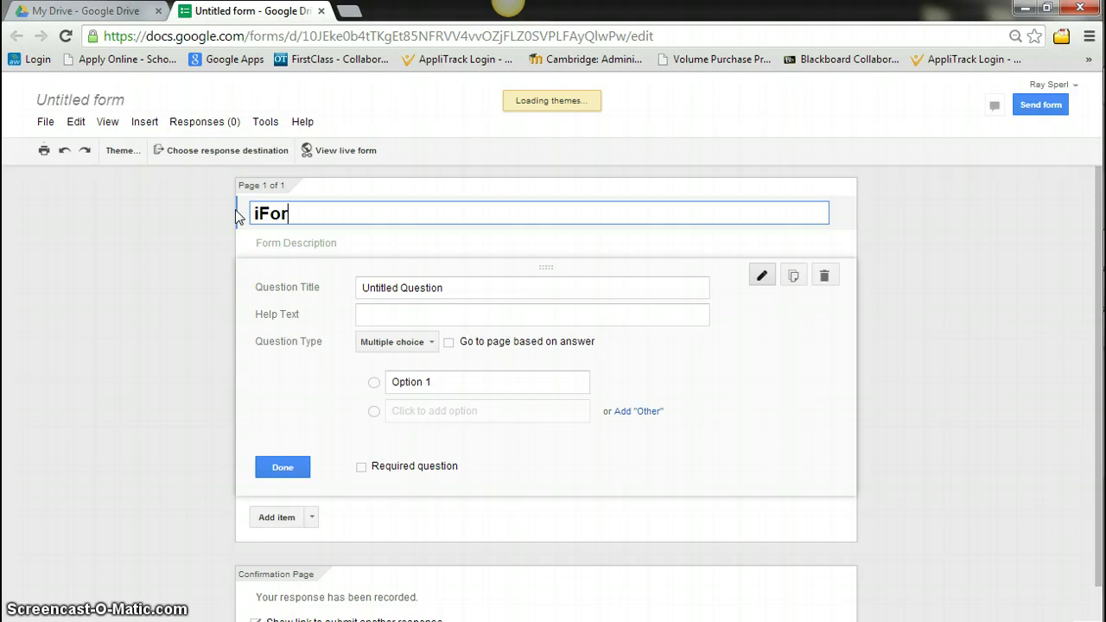
{"action": "type", "text": "war"}
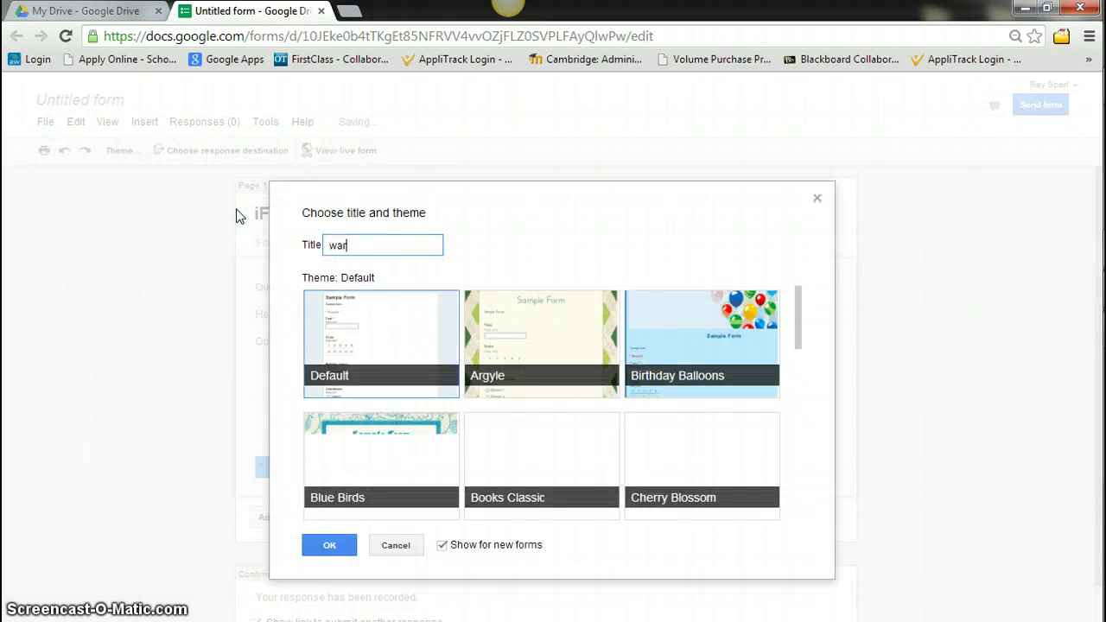
{"action": "left_click", "coordinate": [821, 197]}
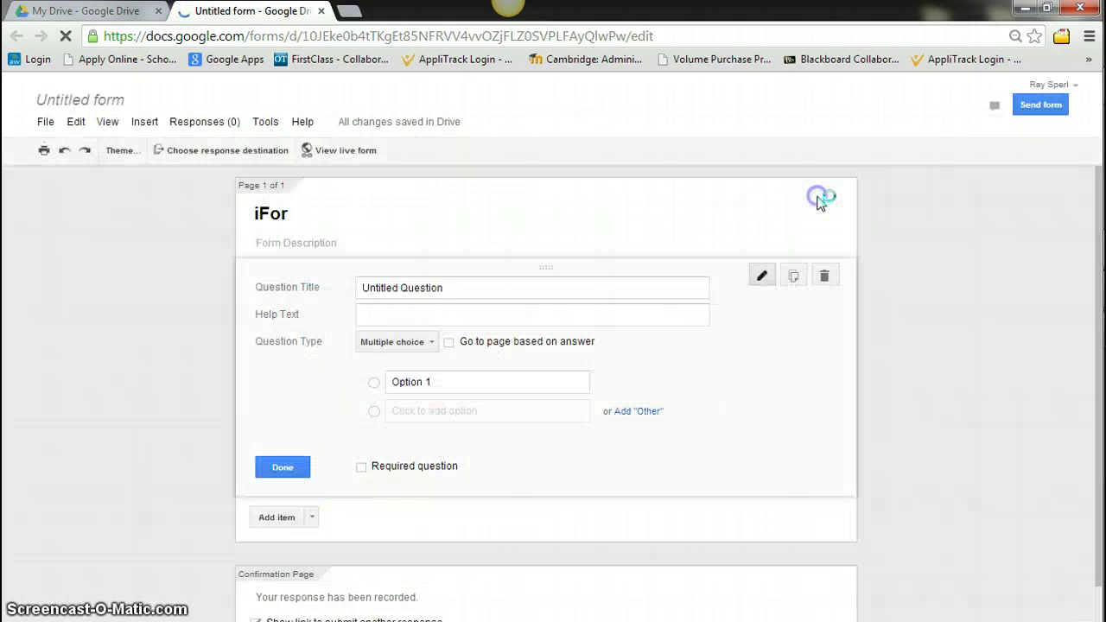
{"action": "left_click", "coordinate": [299, 215]}
{"action": "type", "text": "ward"}
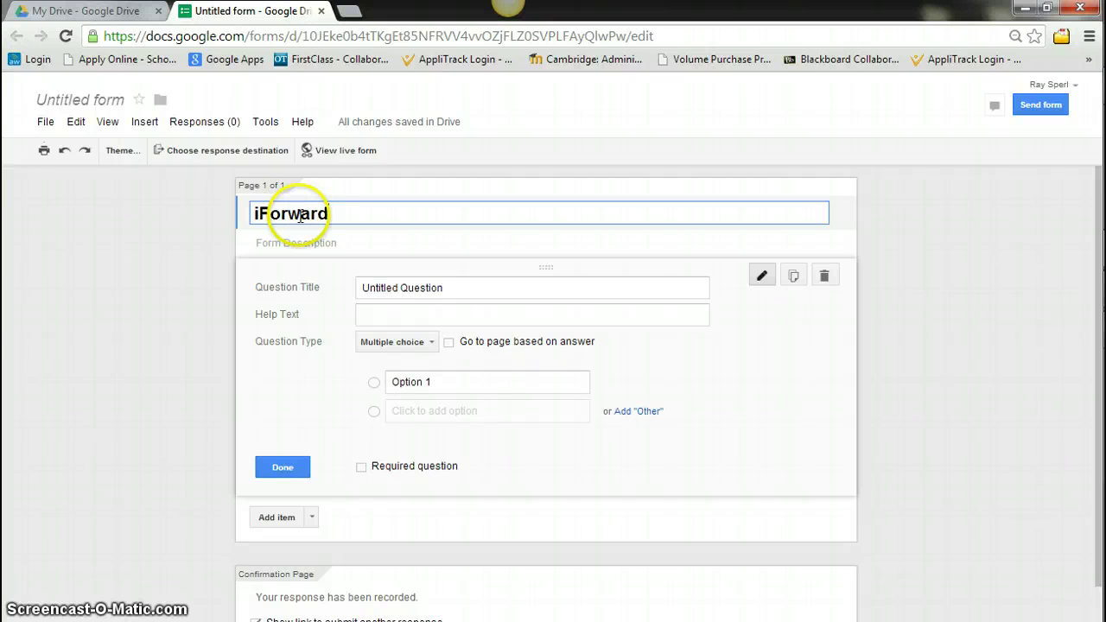
{"action": "type", "text": " Attendance"}
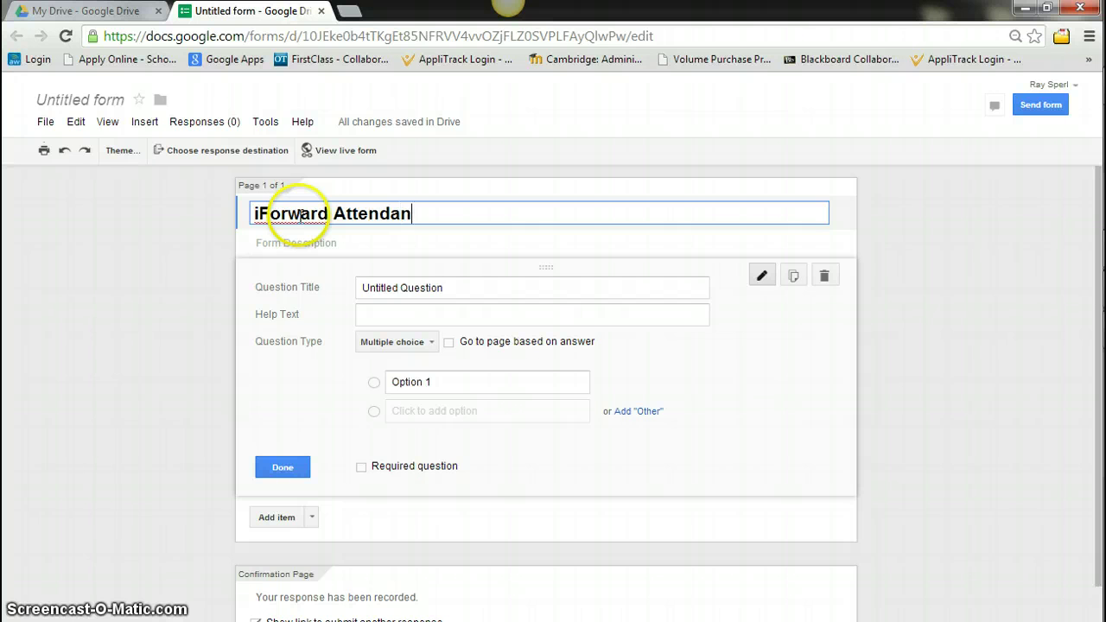
Title the first question 'What course is this for?' and make it Choose from a list
{"action": "left_click", "coordinate": [468, 282]}
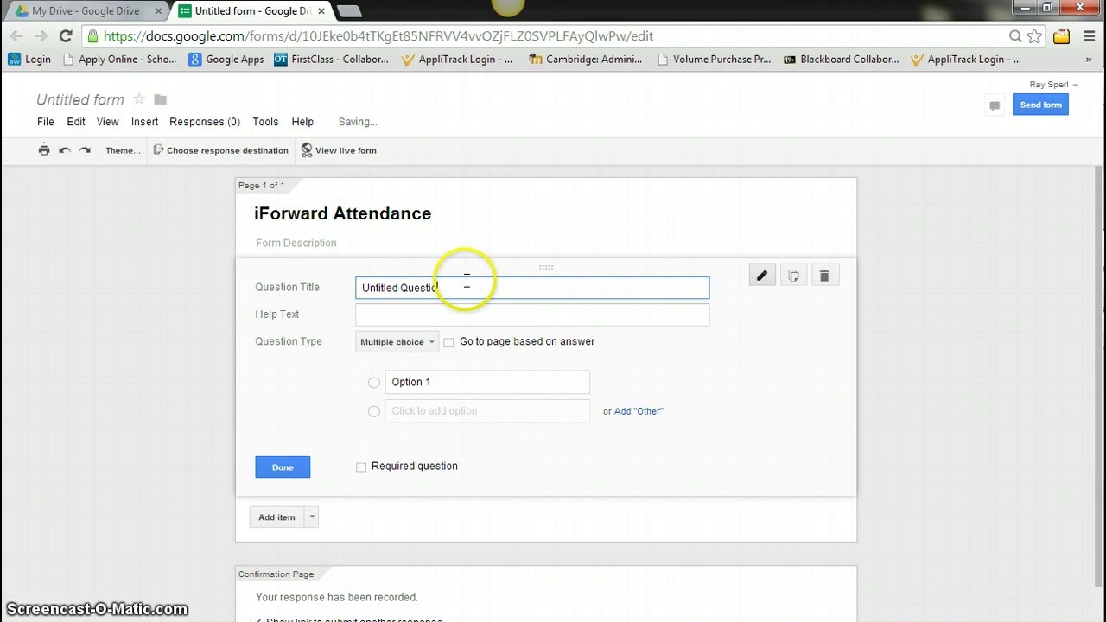
{"action": "key", "text": "BackSpace"}
{"action": "key", "text": "BackSpace"}
{"action": "key", "text": "BackSpace"}
{"action": "key", "text": "BackSpace"}
{"action": "key", "text": "BackSpace"}
{"action": "key", "text": "BackSpace"}
{"action": "key", "text": "BackSpace"}
{"action": "key", "text": "BackSpace"}
{"action": "key", "text": "BackSpace"}
{"action": "key", "text": "BackSpace"}
{"action": "key", "text": "BackSpace"}
{"action": "key", "text": "BackSpace"}
{"action": "key", "text": "BackSpace"}
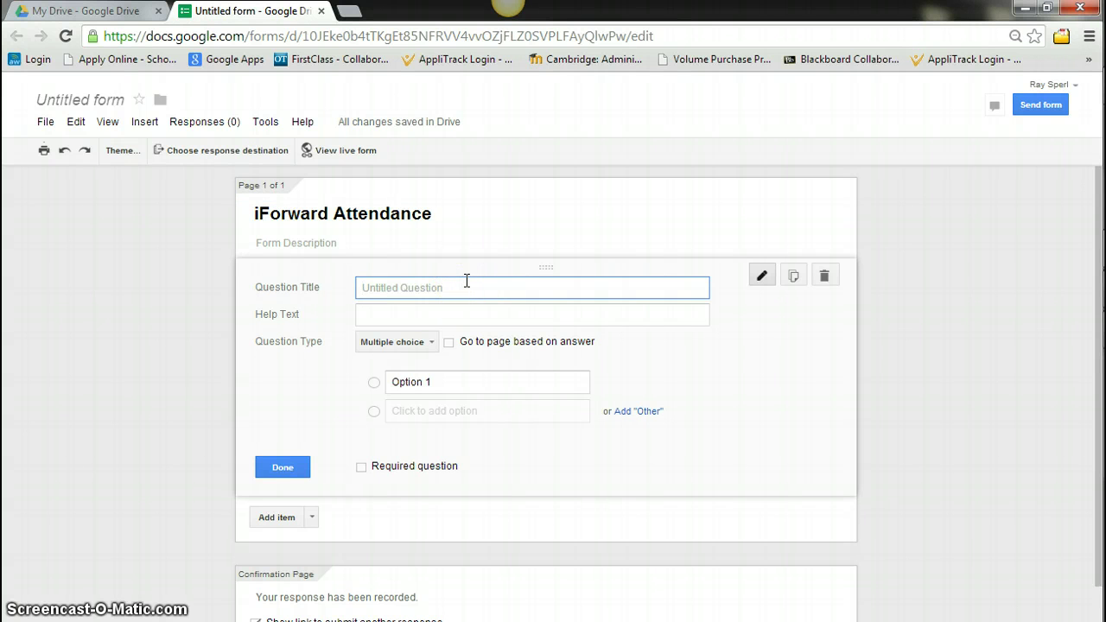
{"action": "type", "text": "What c"}
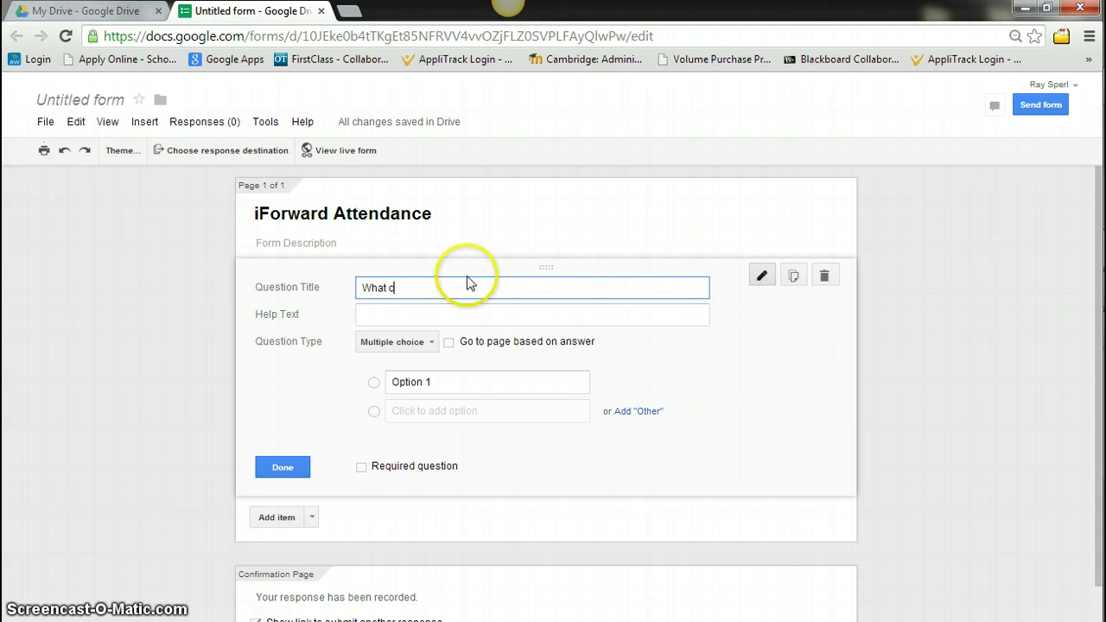
{"action": "type", "text": "ourse is this for?"}
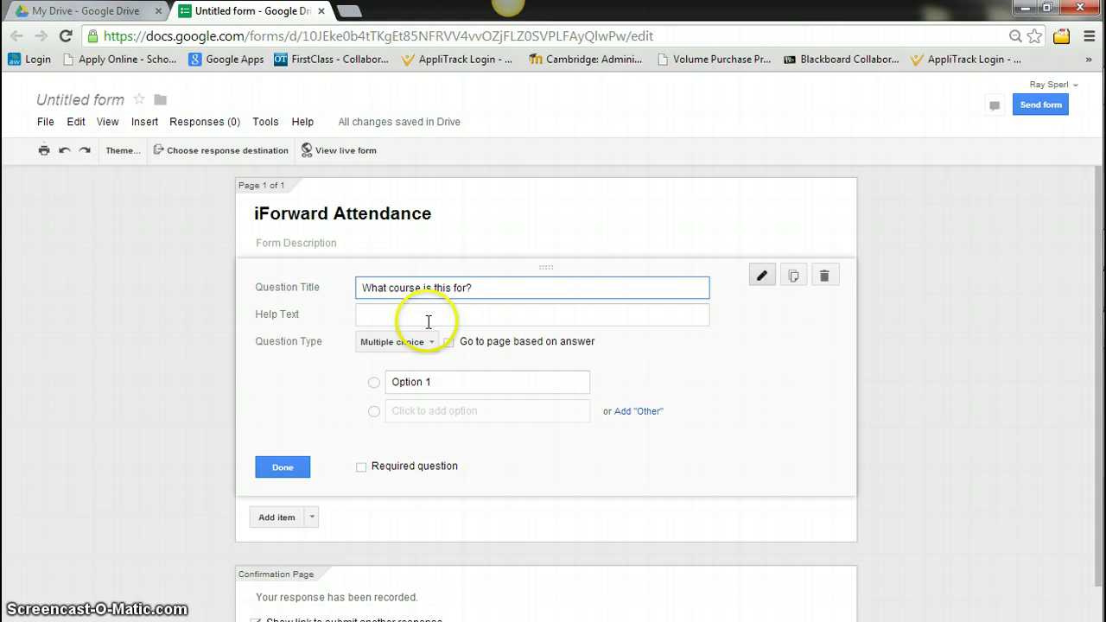
{"action": "left_click", "coordinate": [432, 344]}
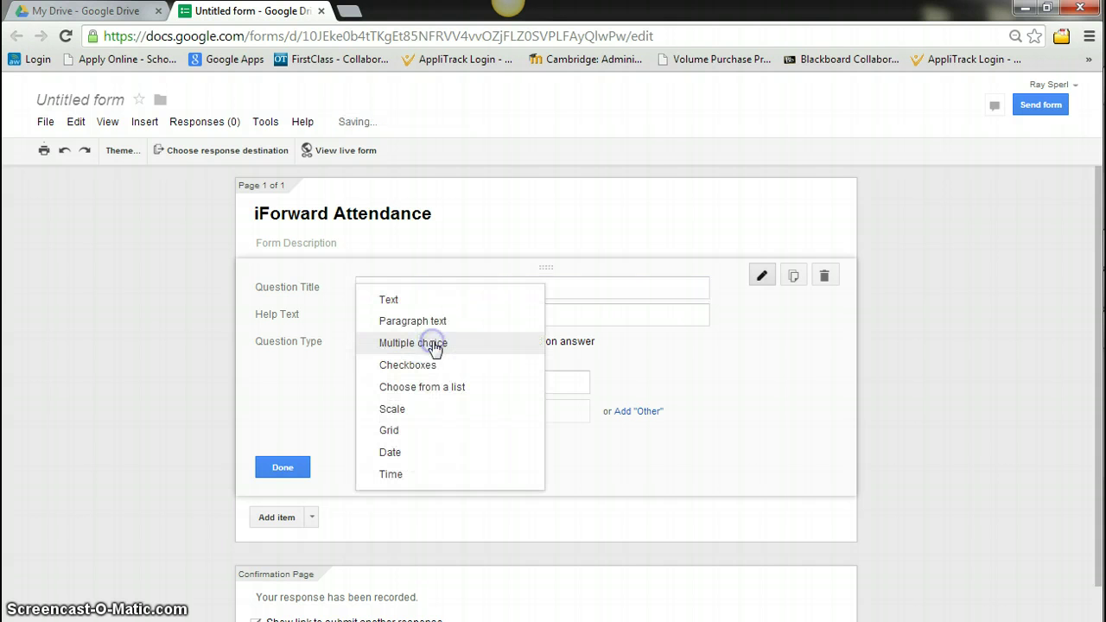
{"action": "left_click", "coordinate": [423, 387]}
Add the options Chemistry and Physical Science and mark the question required
{"action": "left_click", "coordinate": [428, 383]}
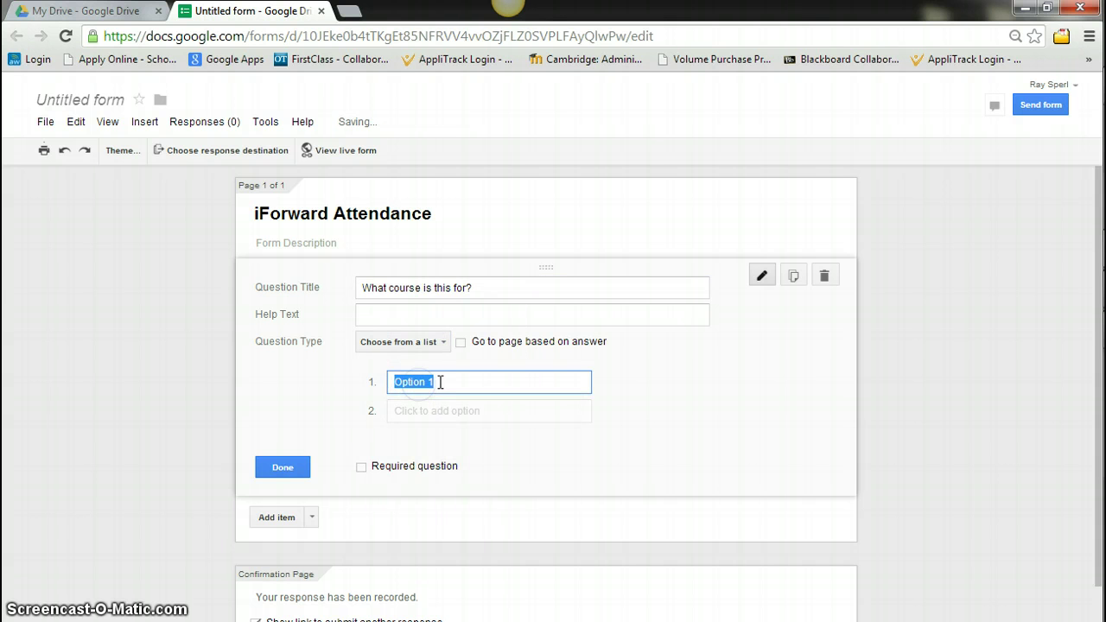
{"action": "type", "text": "Chem"}
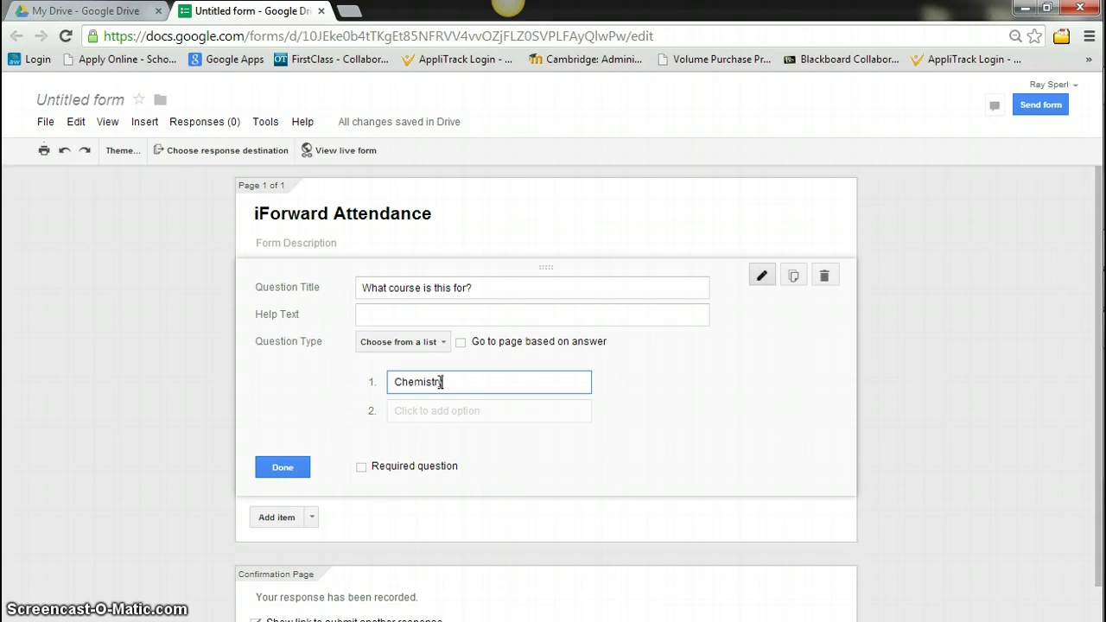
{"action": "type", "text": "istry"}
{"action": "left_click", "coordinate": [441, 412]}
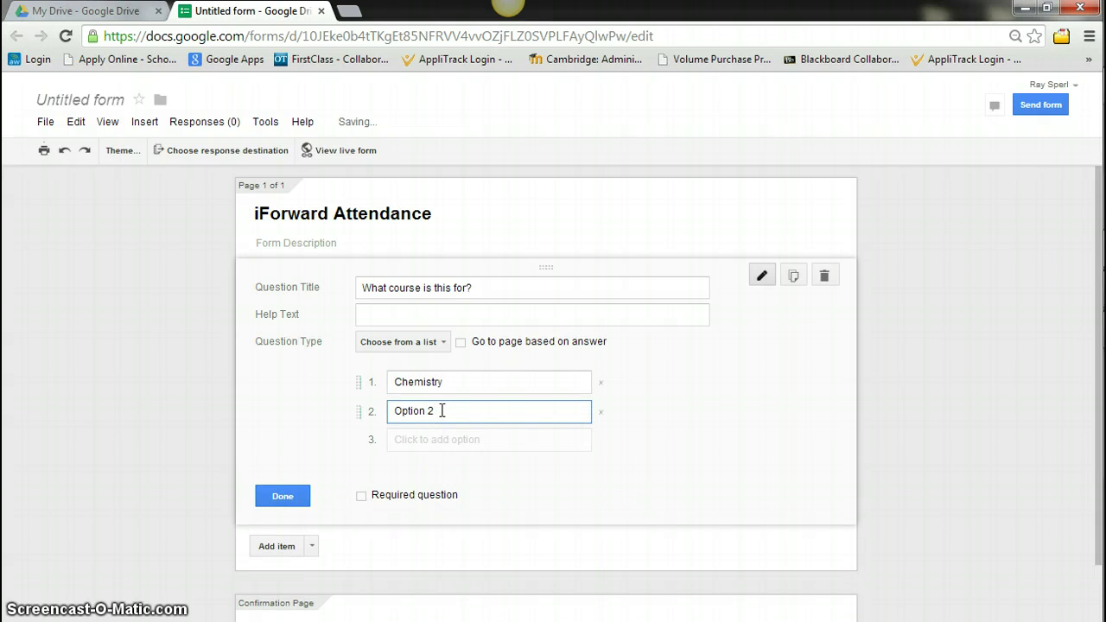
{"action": "key", "text": "BackSpace"}
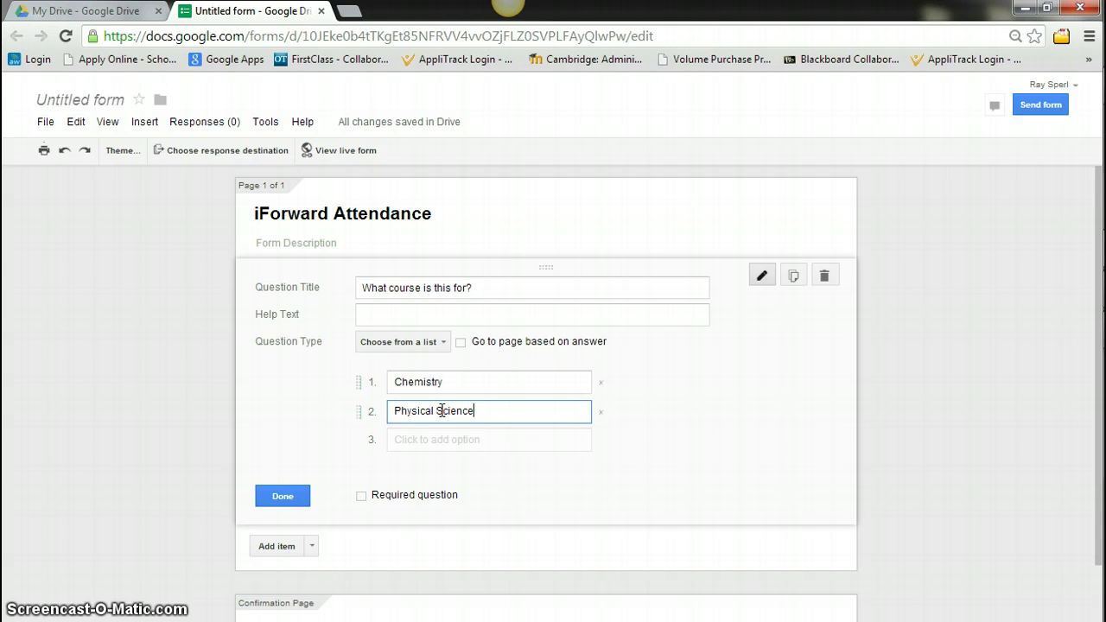
{"action": "left_click", "coordinate": [362, 496]}
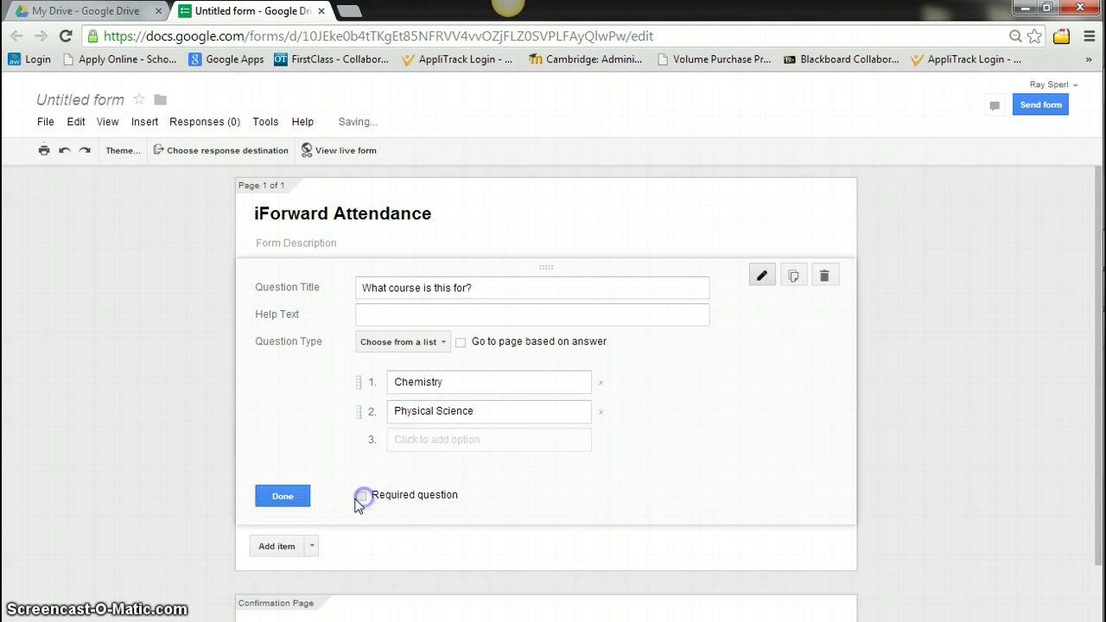
{"action": "left_click", "coordinate": [282, 496]}
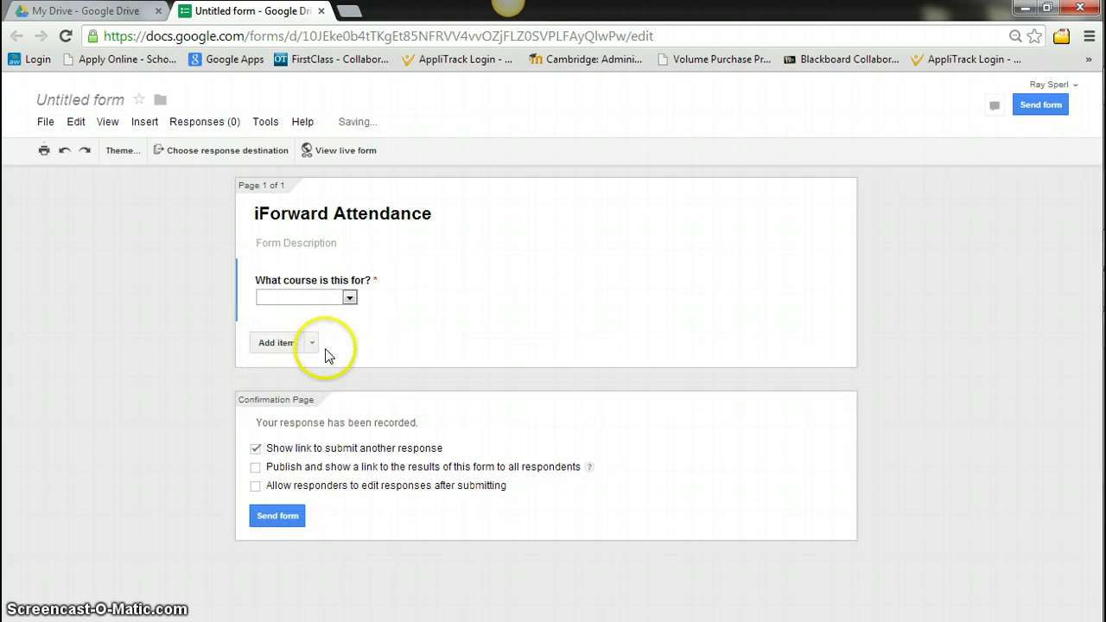
Add a required short-text question titled 'Last Name'
{"action": "left_click", "coordinate": [312, 343]}
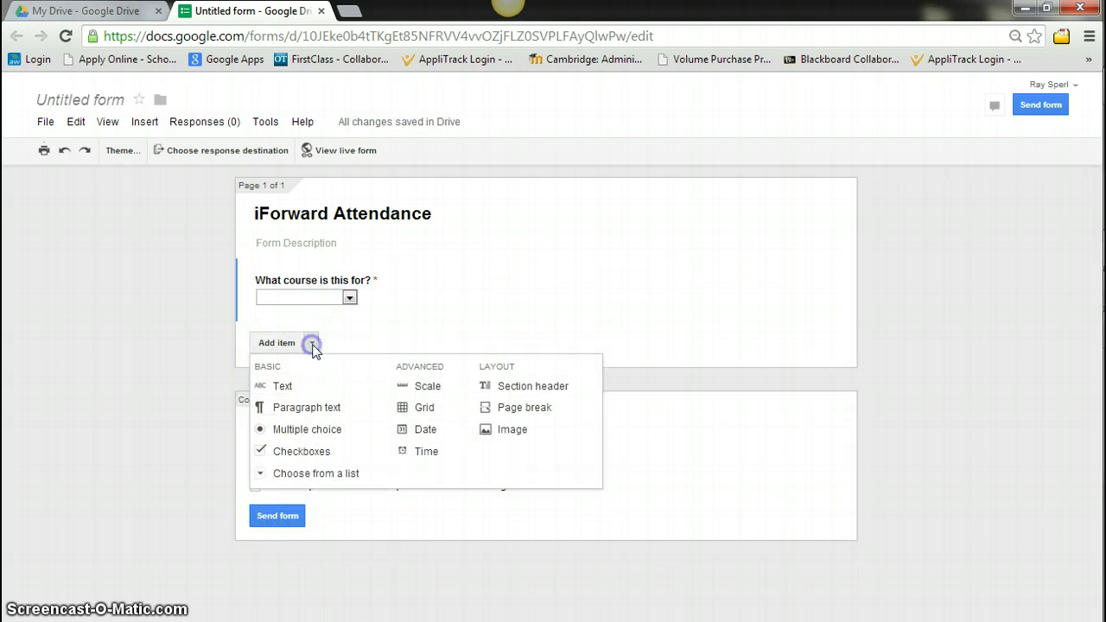
{"action": "left_click", "coordinate": [278, 389]}
{"action": "left_click", "coordinate": [400, 354]}
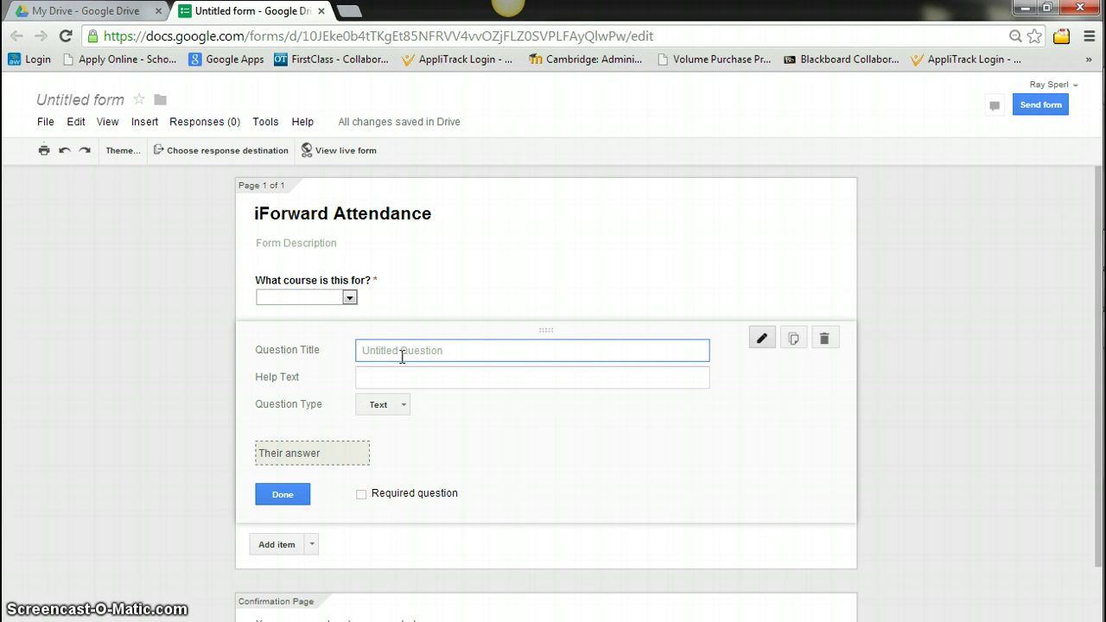
{"action": "type", "text": "Last Name"}
{"action": "left_click", "coordinate": [361, 494]}
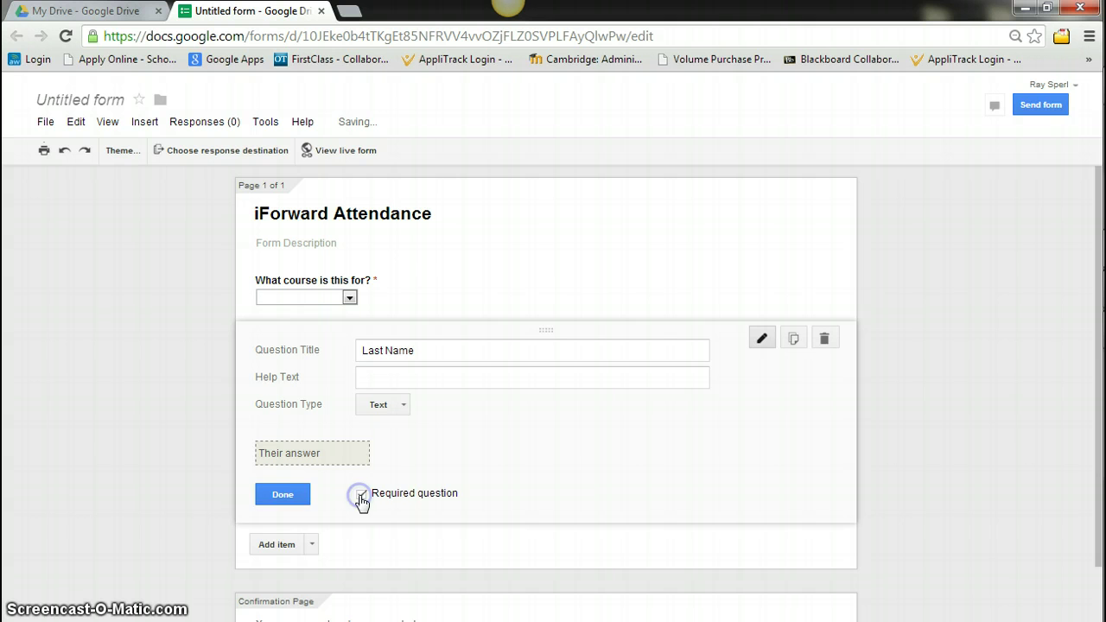
{"action": "left_click", "coordinate": [271, 498]}
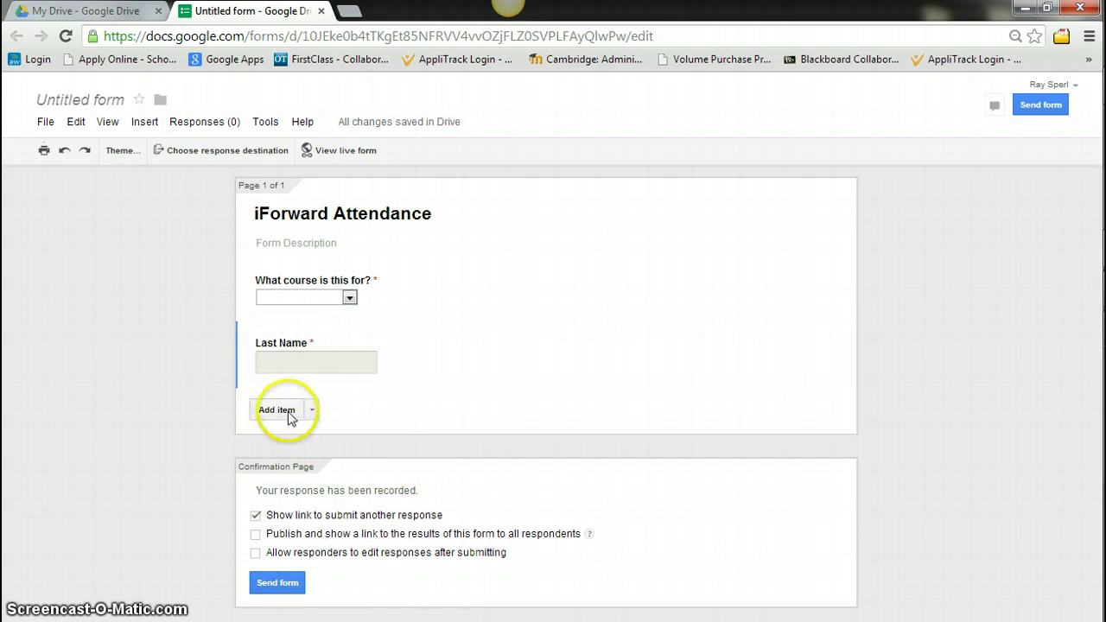
Duplicate the Last Name question and retitle the copy 'First Name'
{"action": "mouse_move", "coordinate": [348, 350]}
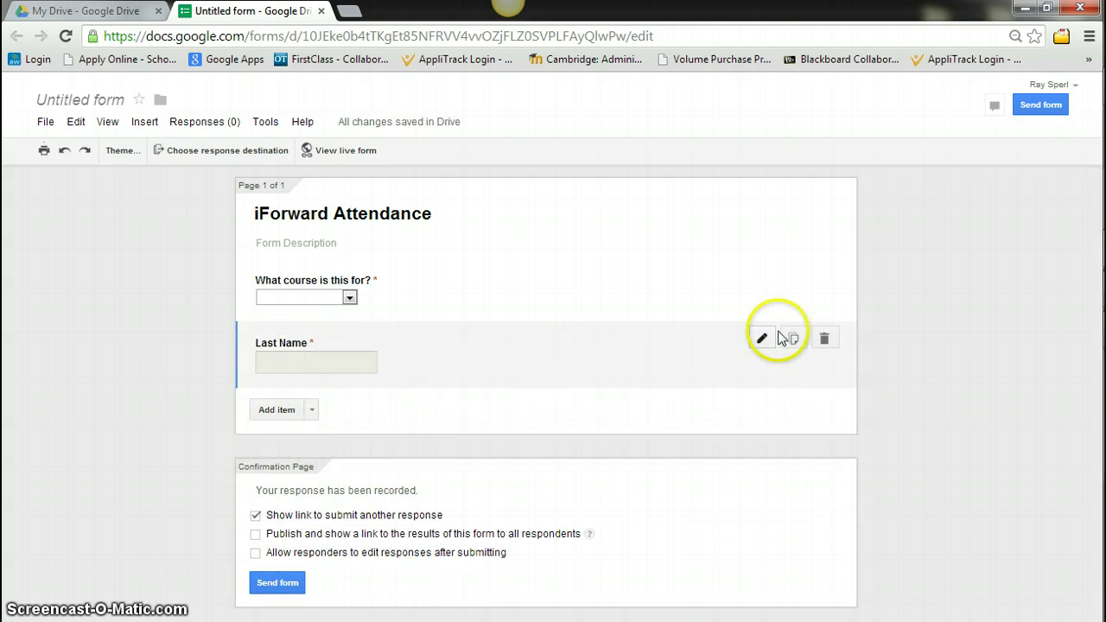
{"action": "left_click", "coordinate": [794, 339]}
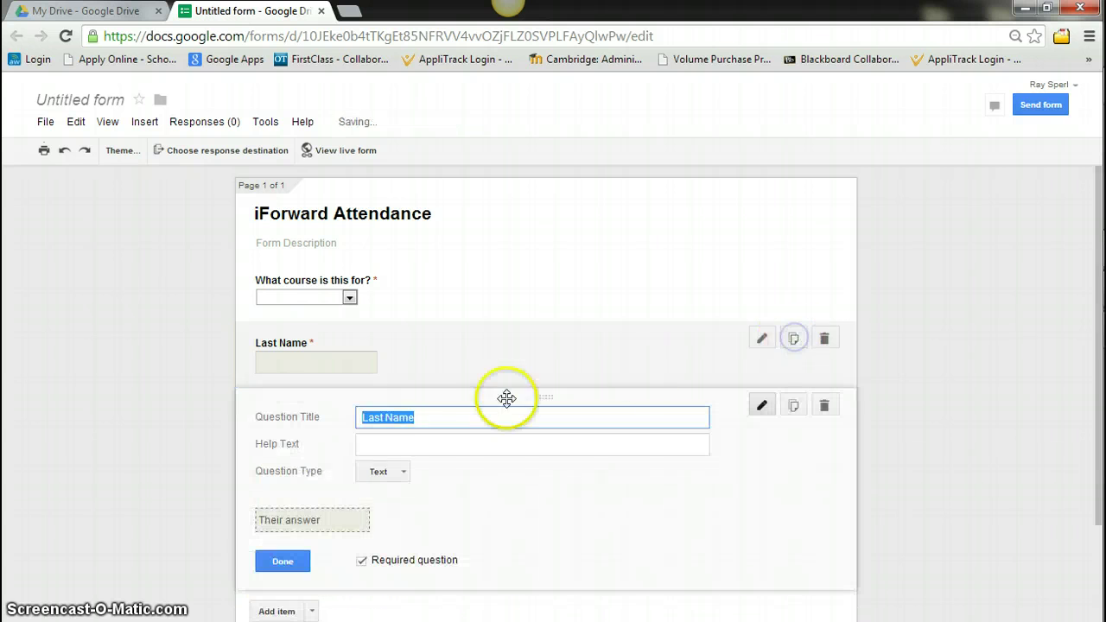
{"action": "type", "text": "Fir"}
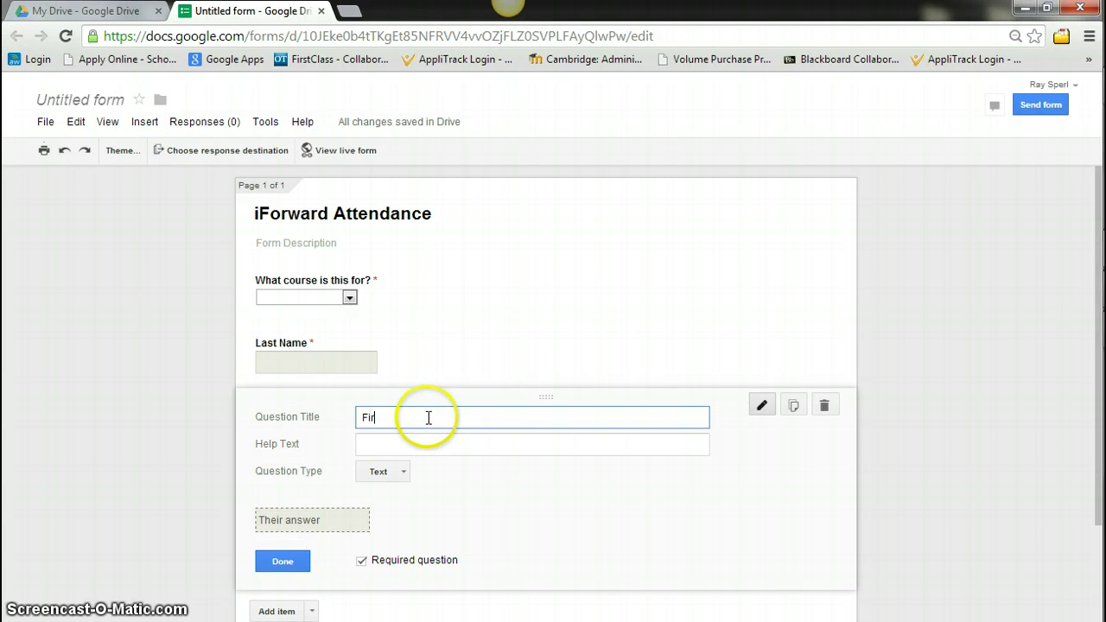
{"action": "type", "text": "st Name"}
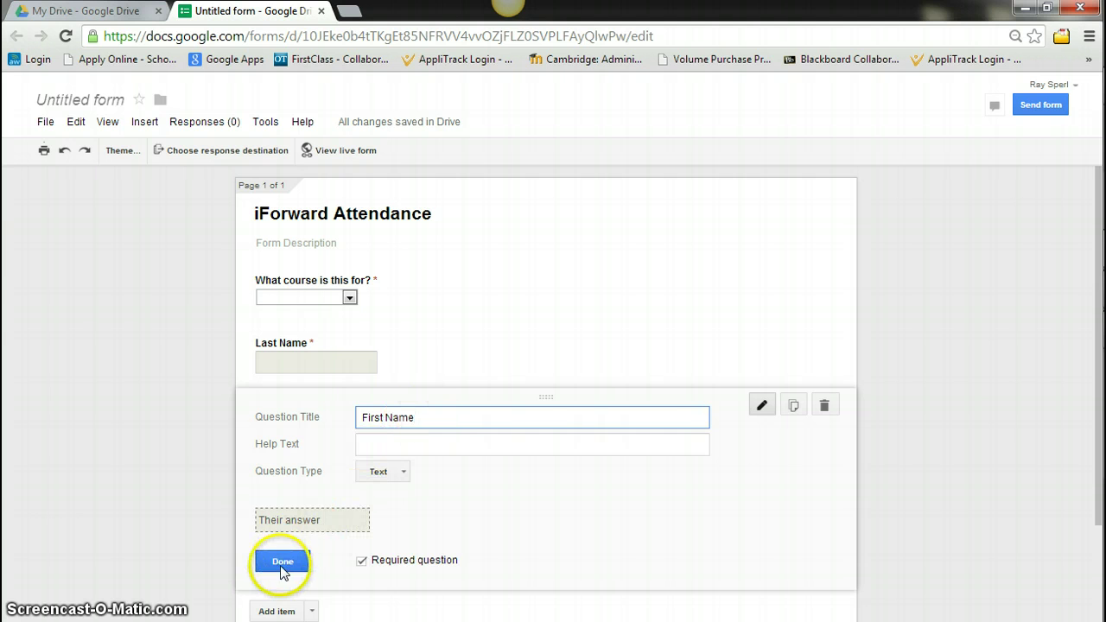
{"action": "left_click", "coordinate": [283, 561]}
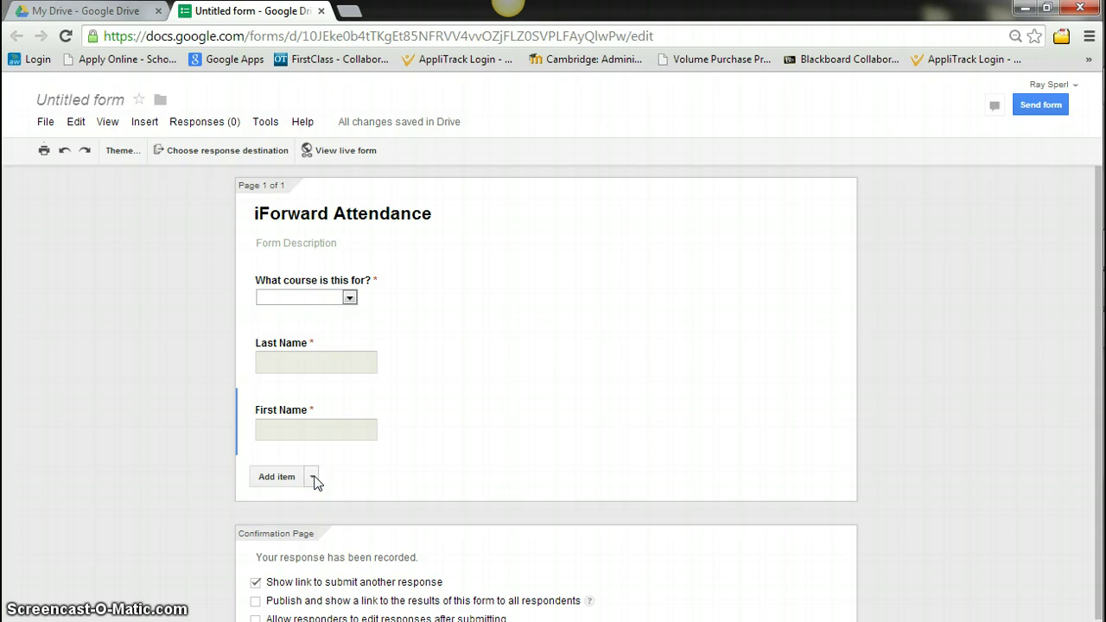
Add a required paragraph question 'State 2 topics from the lesson'
{"action": "left_click", "coordinate": [313, 477]}
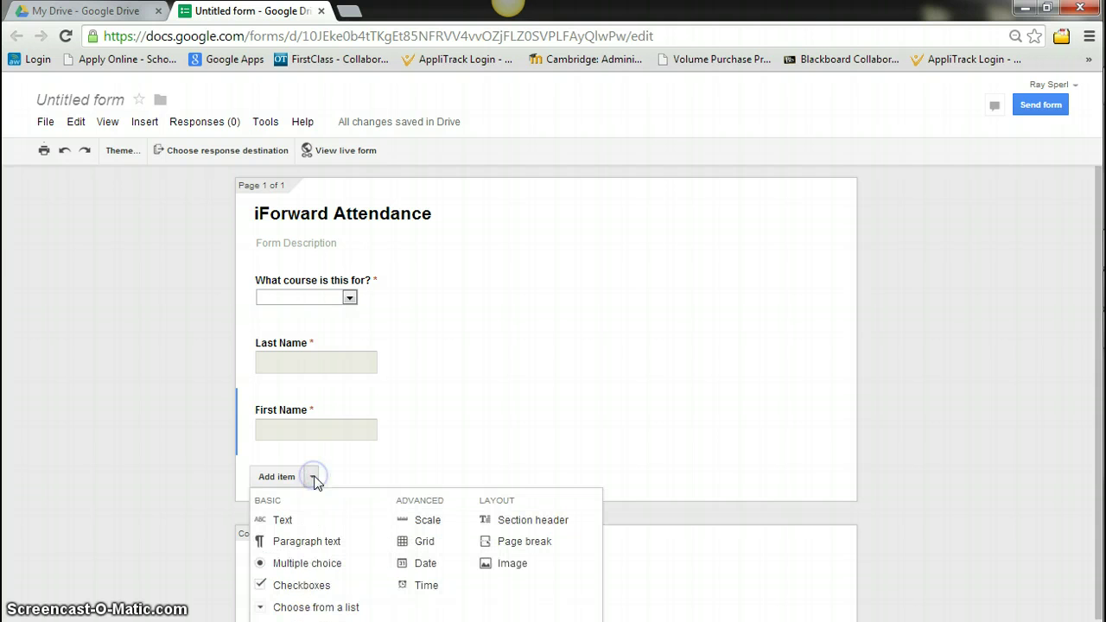
{"action": "left_click", "coordinate": [296, 541]}
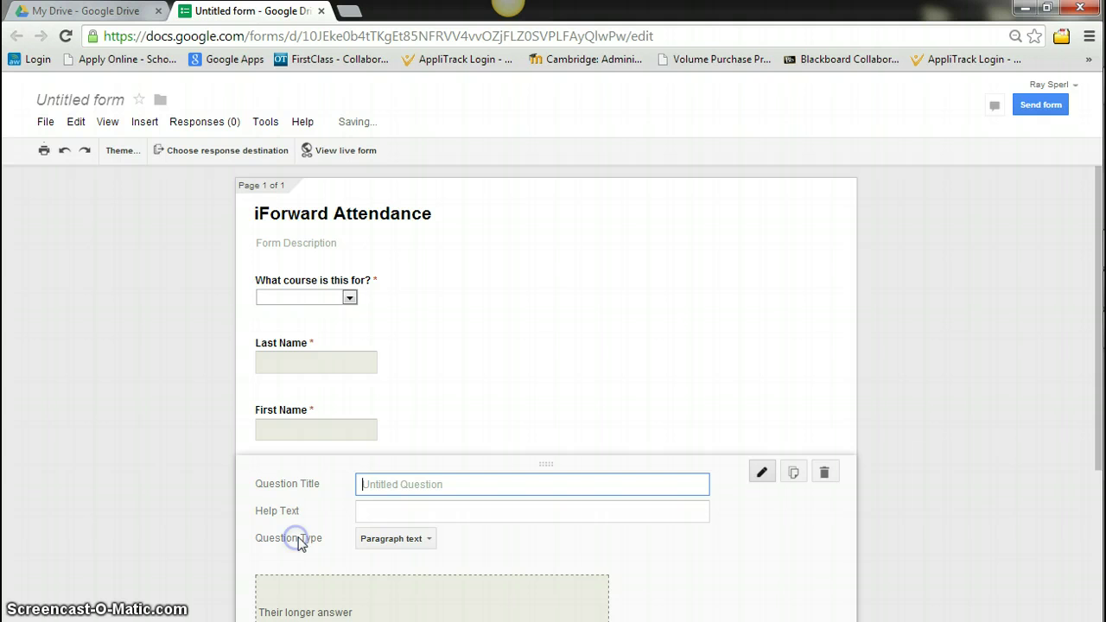
{"action": "type", "text": "atate "}
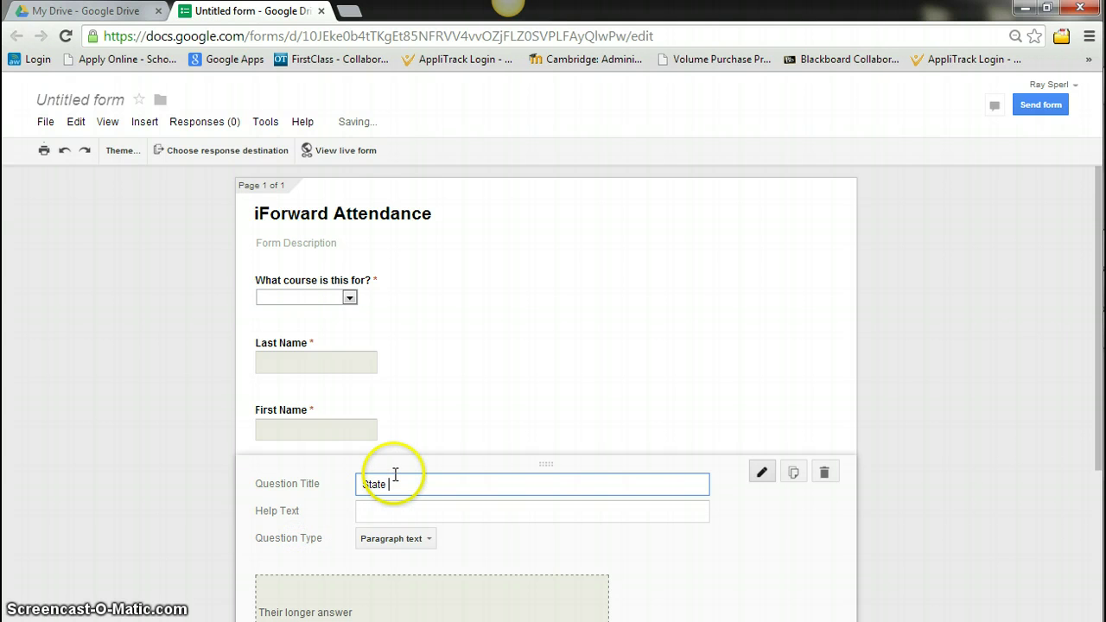
{"action": "type", "text": "2 topics from the lesson"}
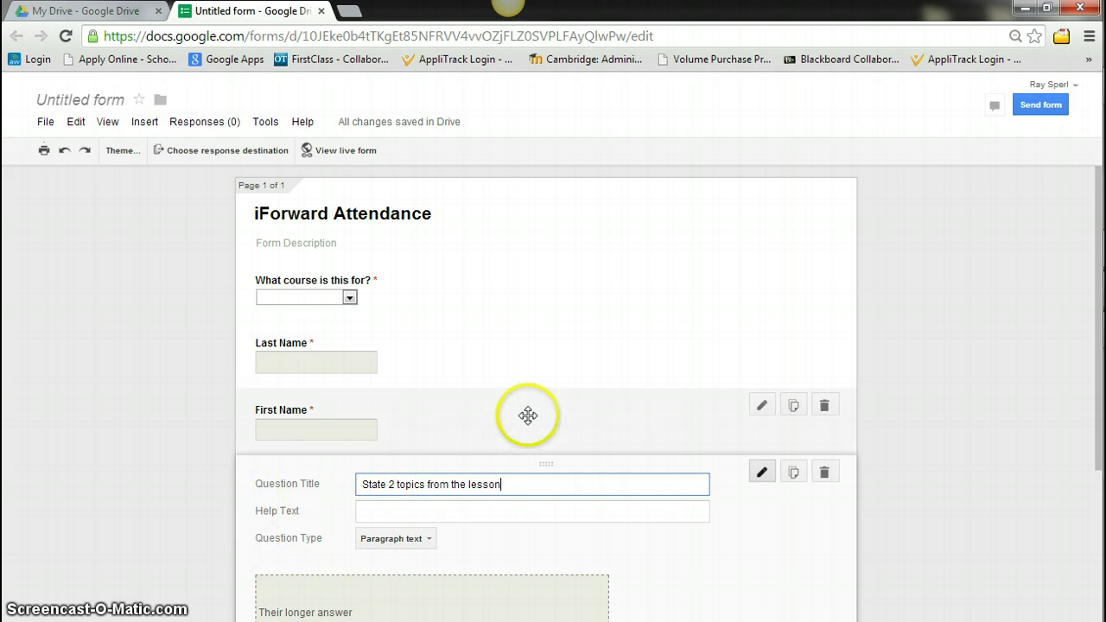
{"action": "scroll", "coordinate": [484, 437], "scroll_direction": "down", "scroll_amount": 2}
{"action": "left_click", "coordinate": [361, 508]}
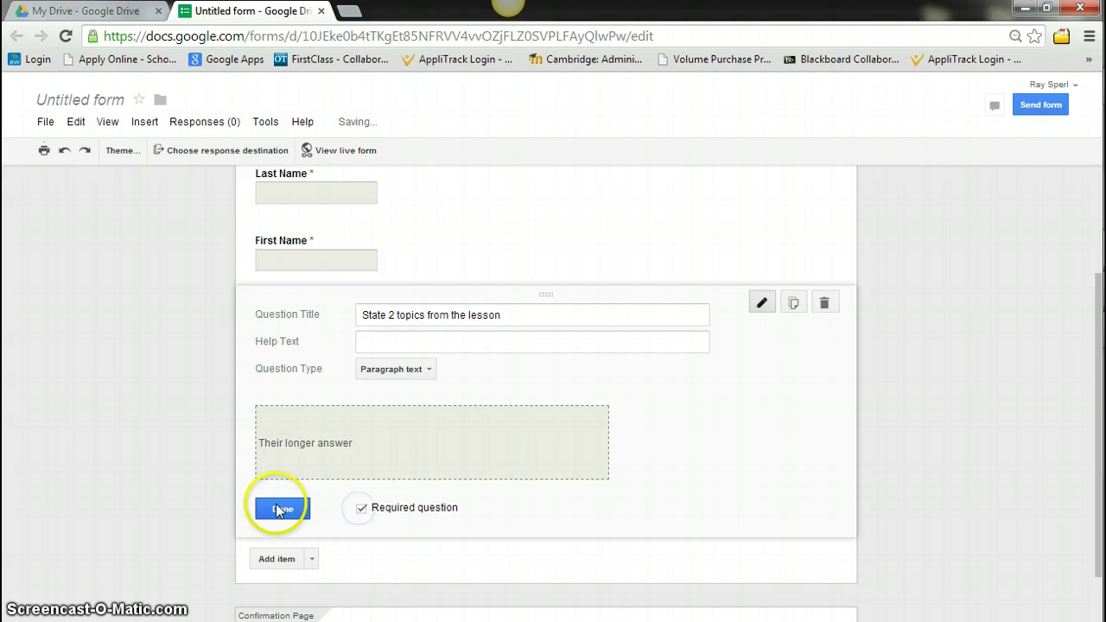
{"action": "left_click", "coordinate": [277, 509]}
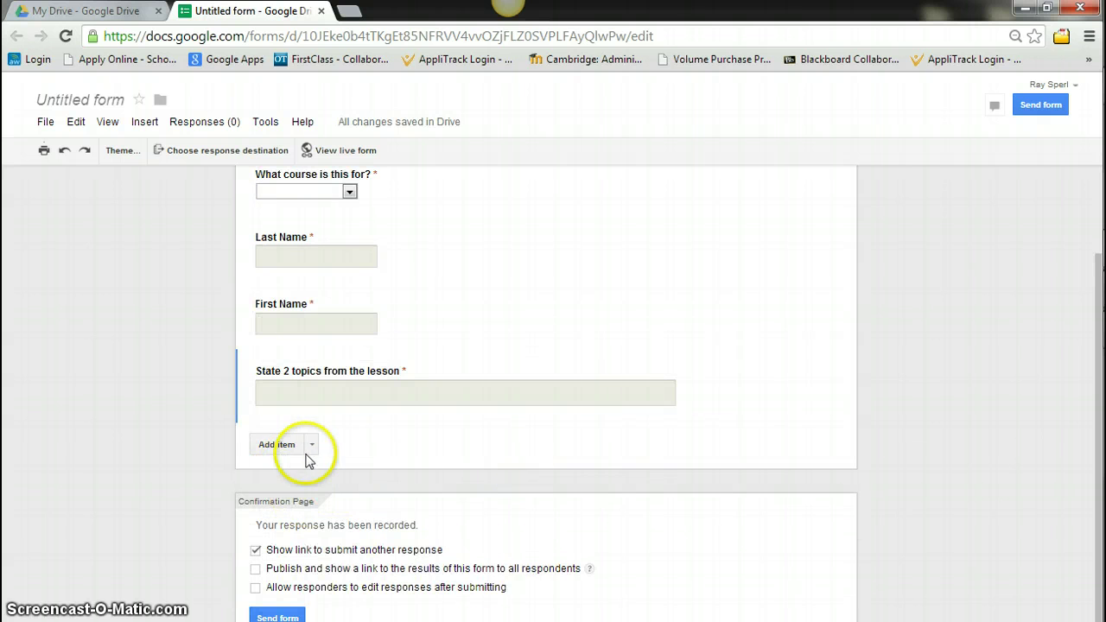
Add a required short-text question 'What is the code word from the lesson?'
{"action": "left_click", "coordinate": [313, 445]}
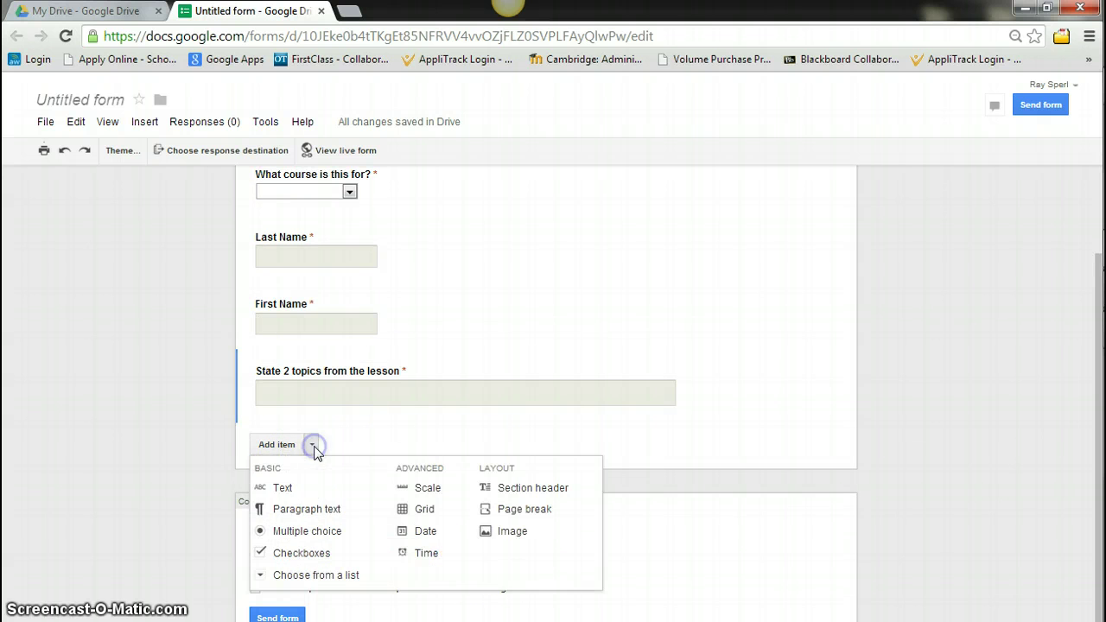
{"action": "left_click", "coordinate": [280, 487]}
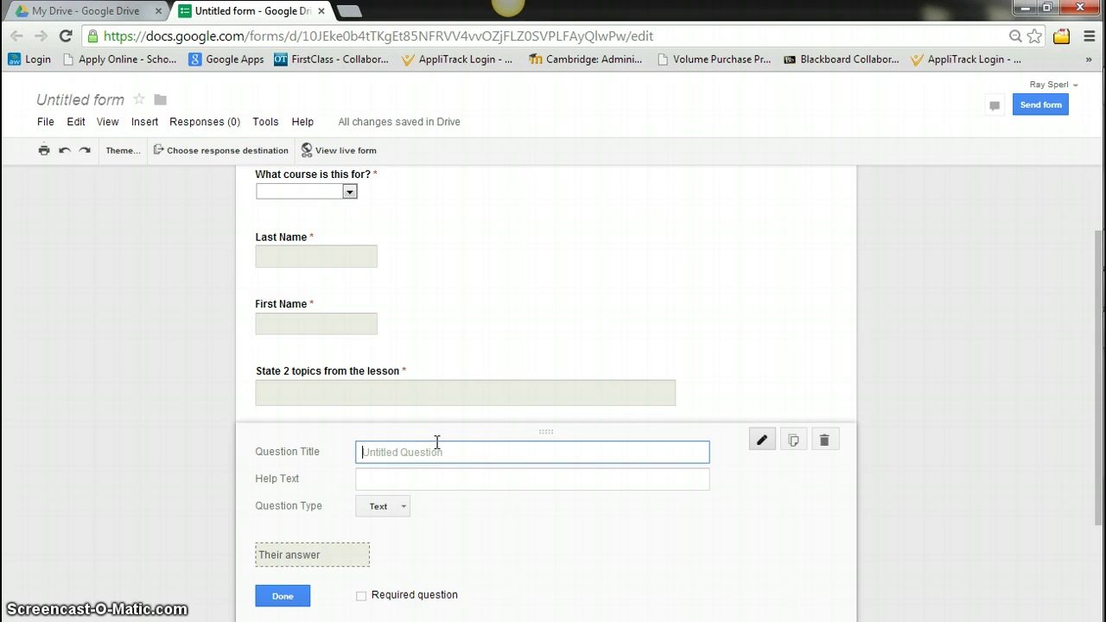
{"action": "type", "text": "What is the code word from the lesson?"}
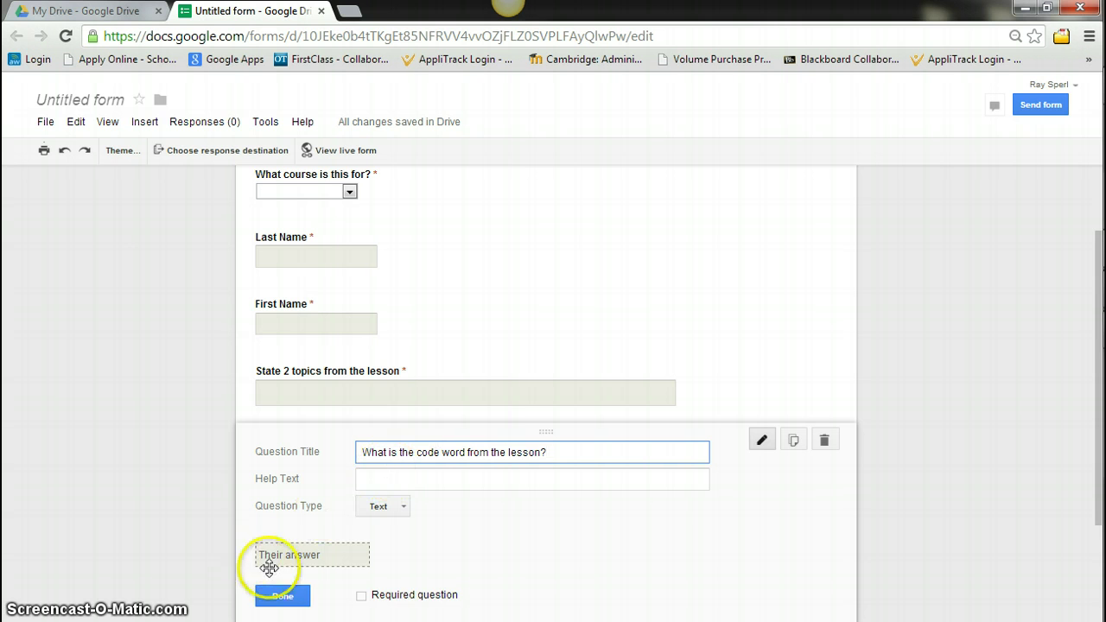
{"action": "left_click", "coordinate": [362, 596]}
{"action": "left_click", "coordinate": [281, 597]}
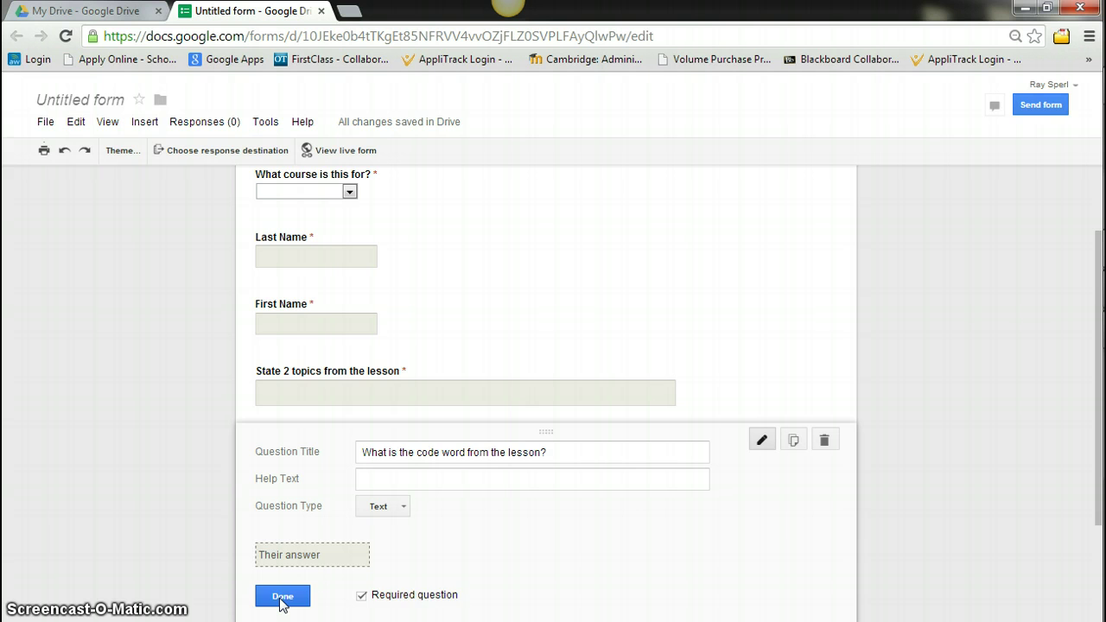
{"action": "left_click", "coordinate": [282, 597]}
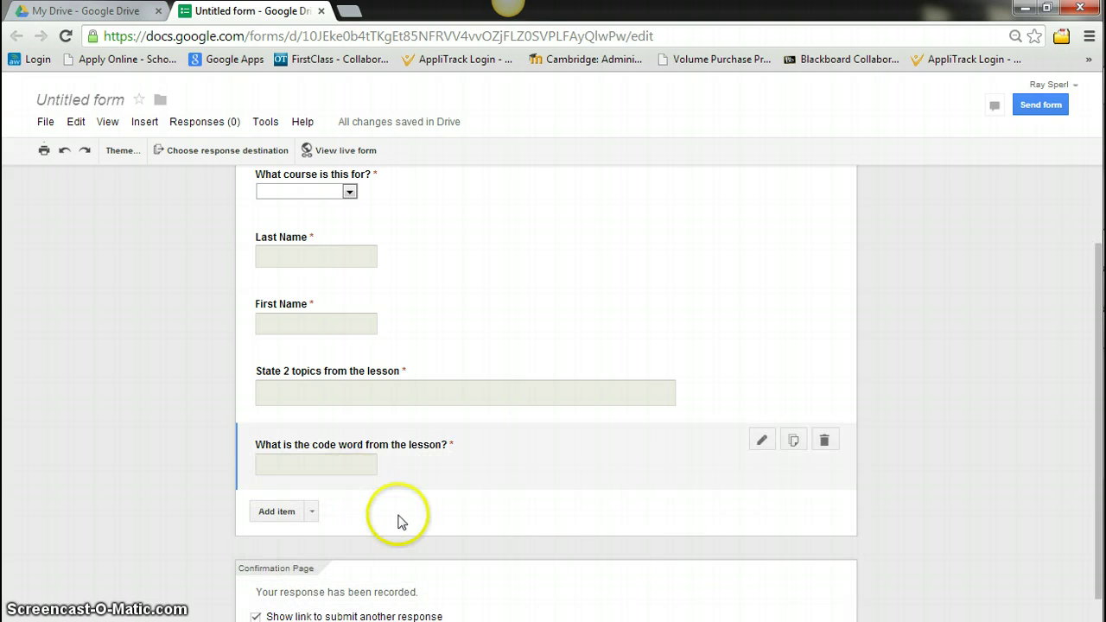
Add a required question 'What is the original date of this lesson?' and move it below First Name
{"action": "left_click", "coordinate": [415, 526]}
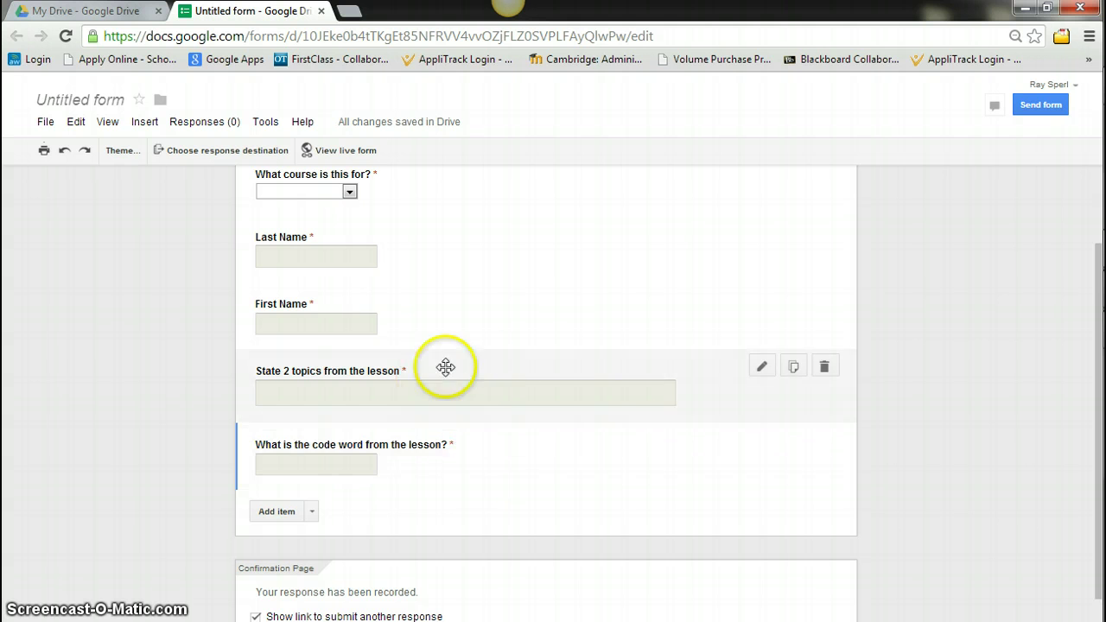
{"action": "left_click", "coordinate": [312, 512]}
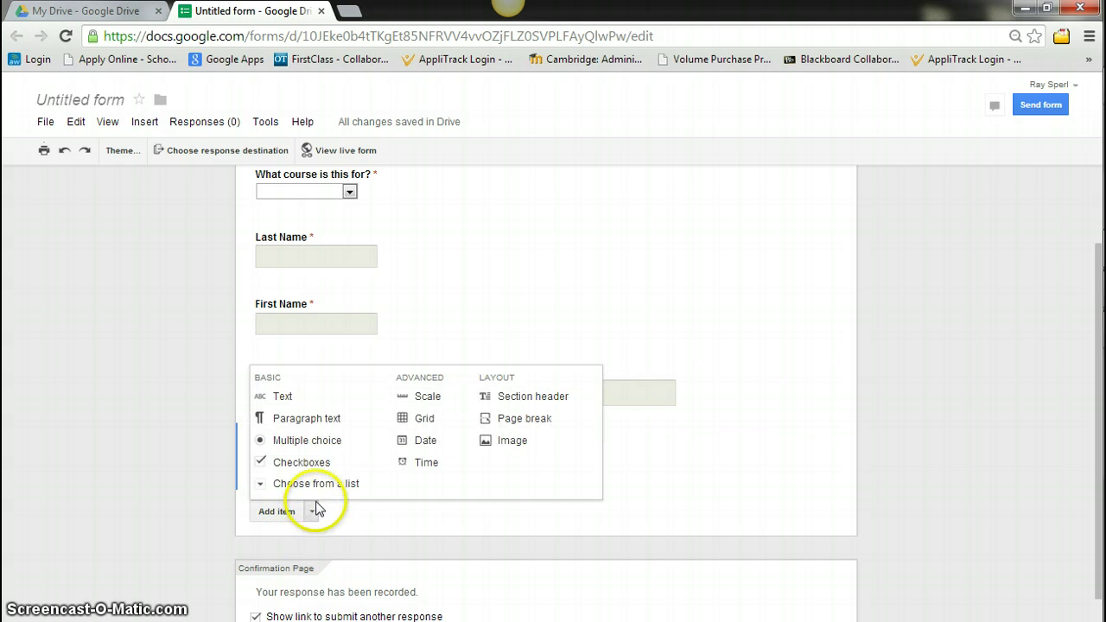
{"action": "left_click", "coordinate": [282, 400]}
{"action": "type", "text": "What is the"}
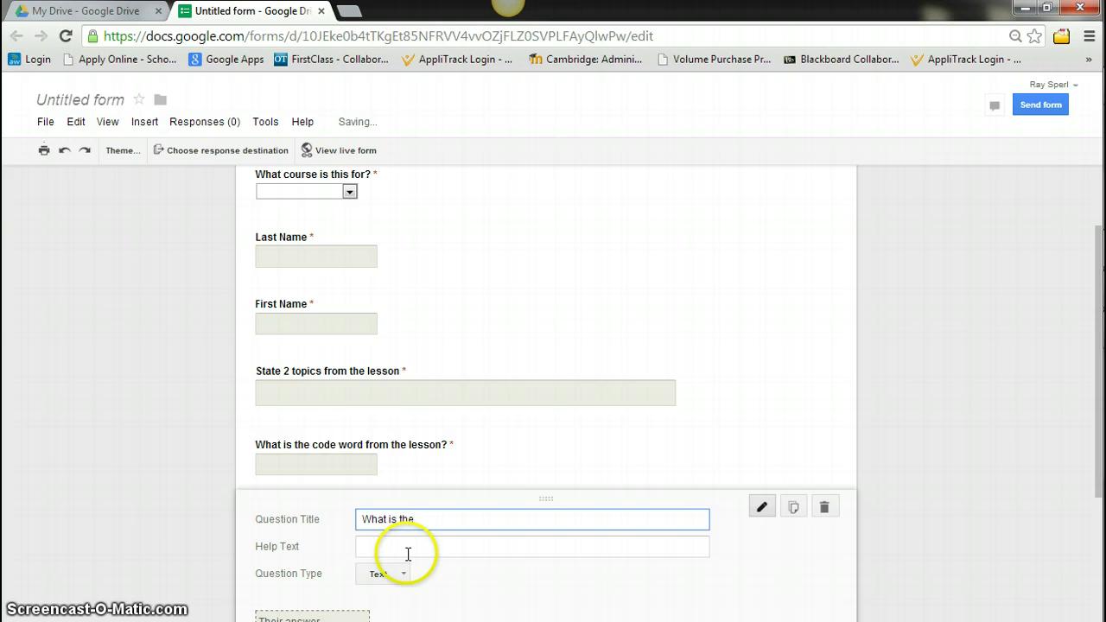
{"action": "type", "text": " original date of this lesson?"}
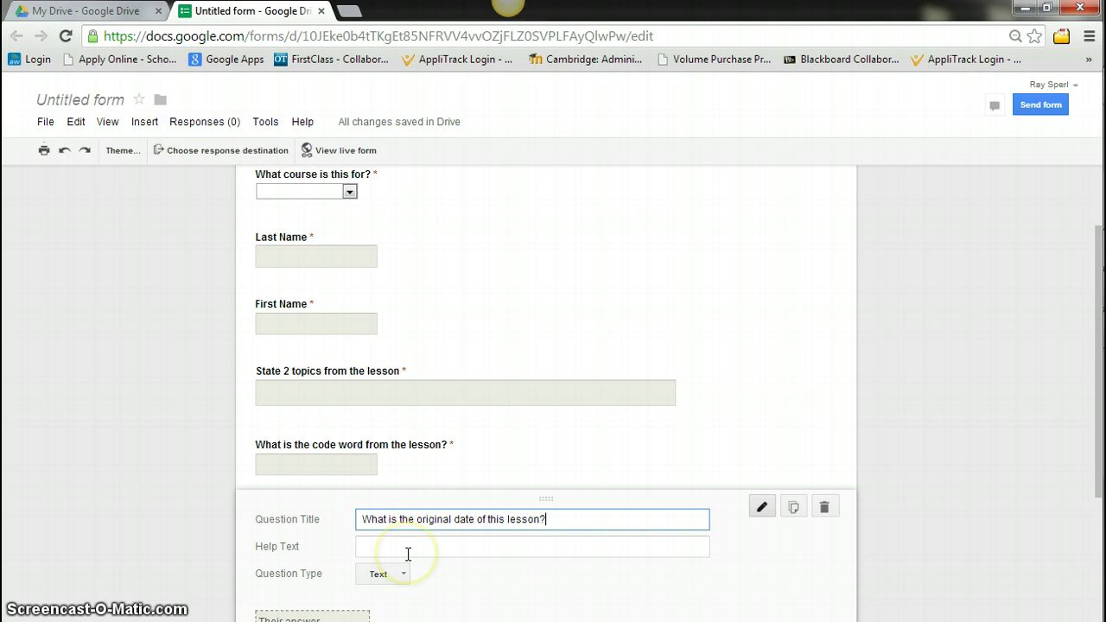
{"action": "scroll", "coordinate": [475, 601], "scroll_direction": "down", "scroll_amount": 1}
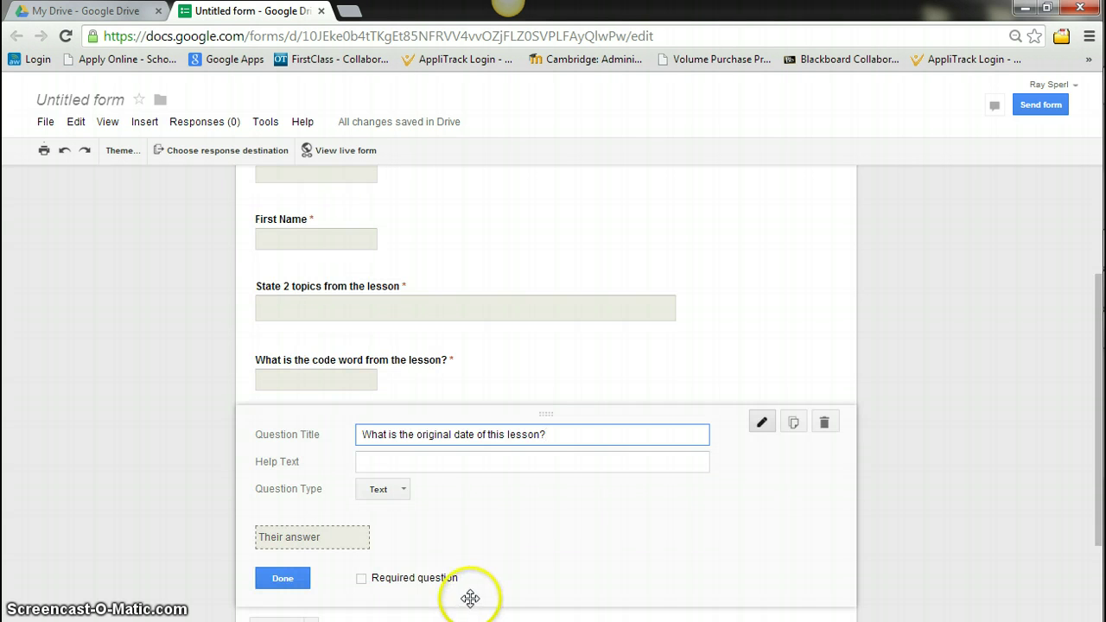
{"action": "left_click", "coordinate": [361, 578]}
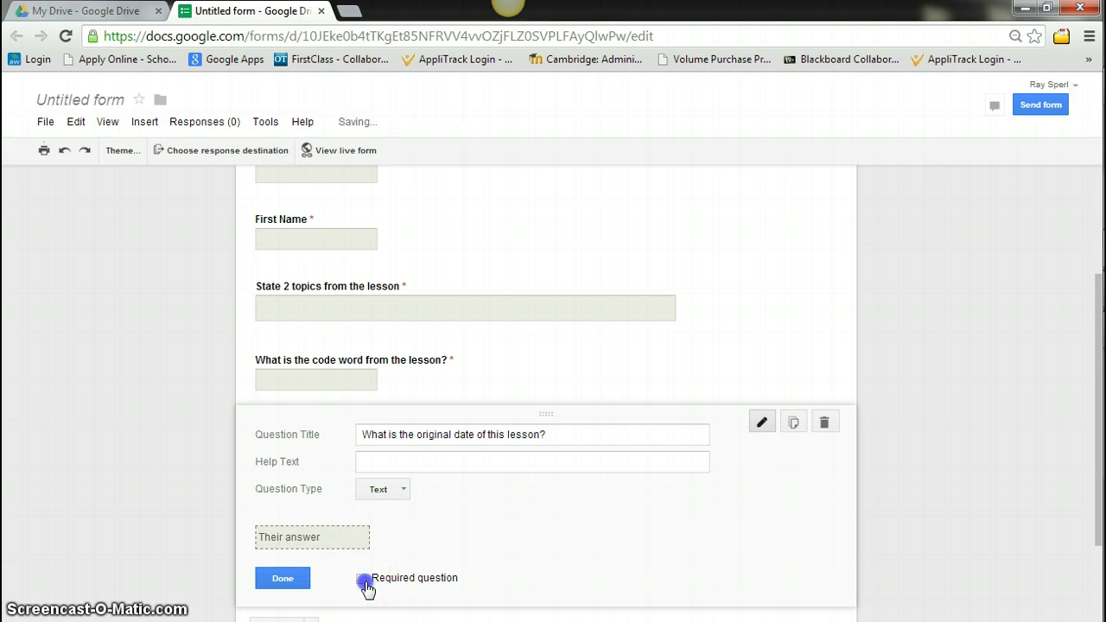
{"action": "left_click", "coordinate": [283, 581]}
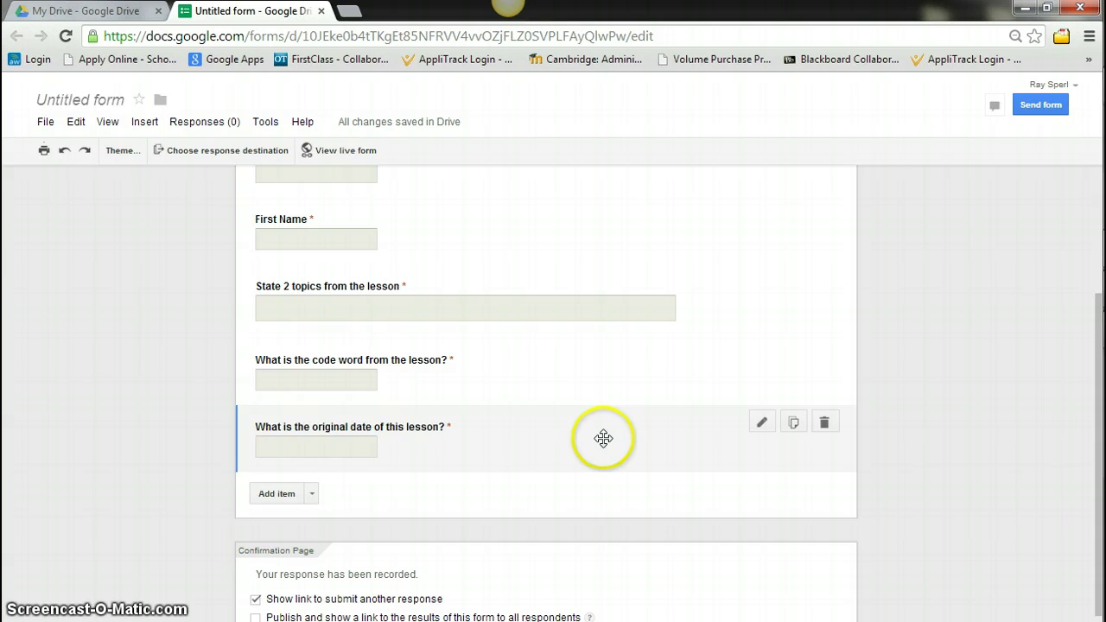
{"action": "left_click_drag", "start_coordinate": [600, 438], "coordinate": [600, 321]}
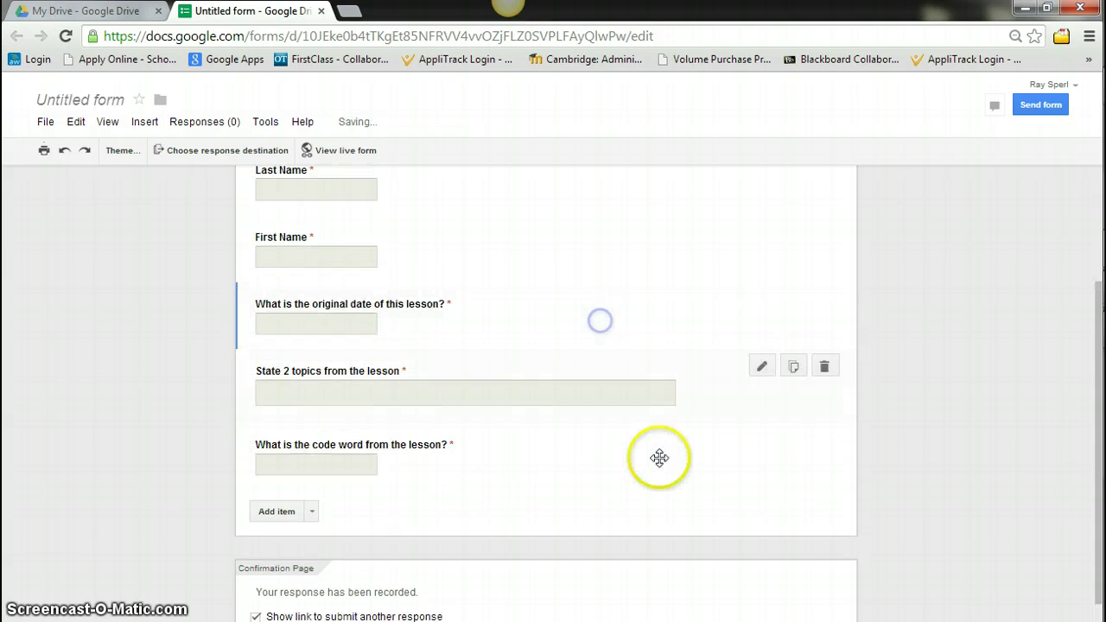
Apply the Books Classic theme and send responses to a new spreadsheet
{"action": "scroll", "coordinate": [420, 538], "scroll_direction": "up", "scroll_amount": 3}
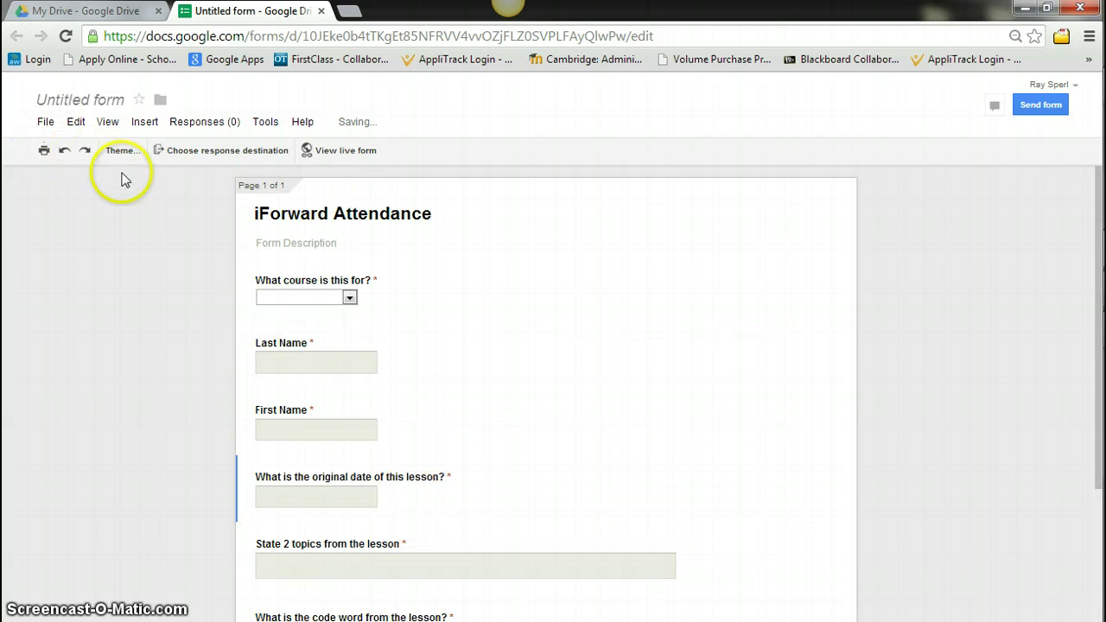
{"action": "left_click", "coordinate": [123, 151]}
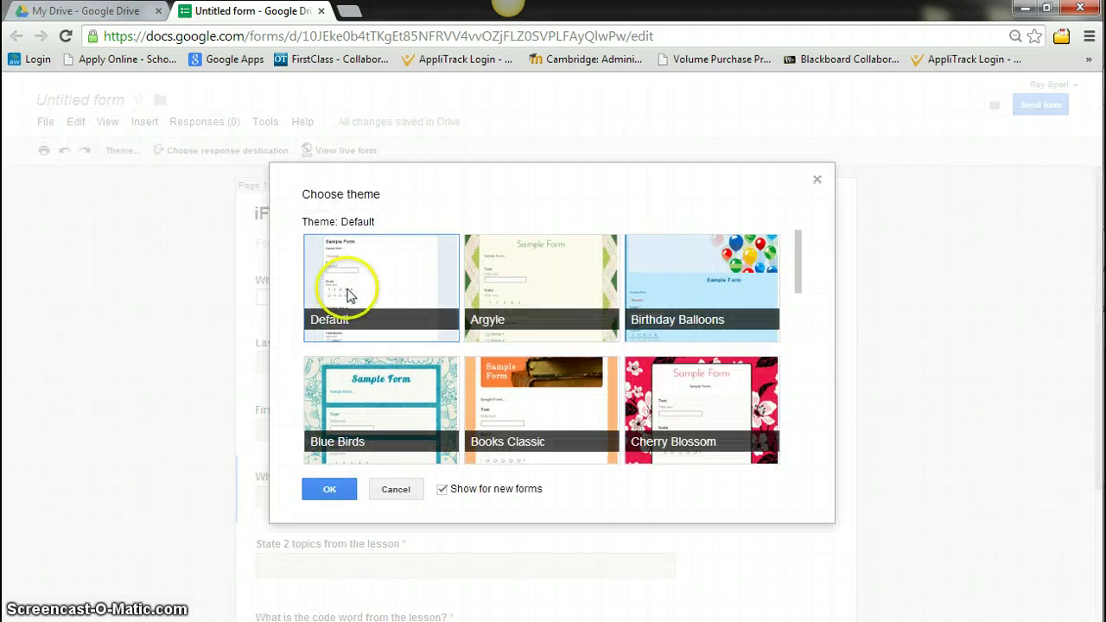
{"action": "left_click", "coordinate": [579, 406]}
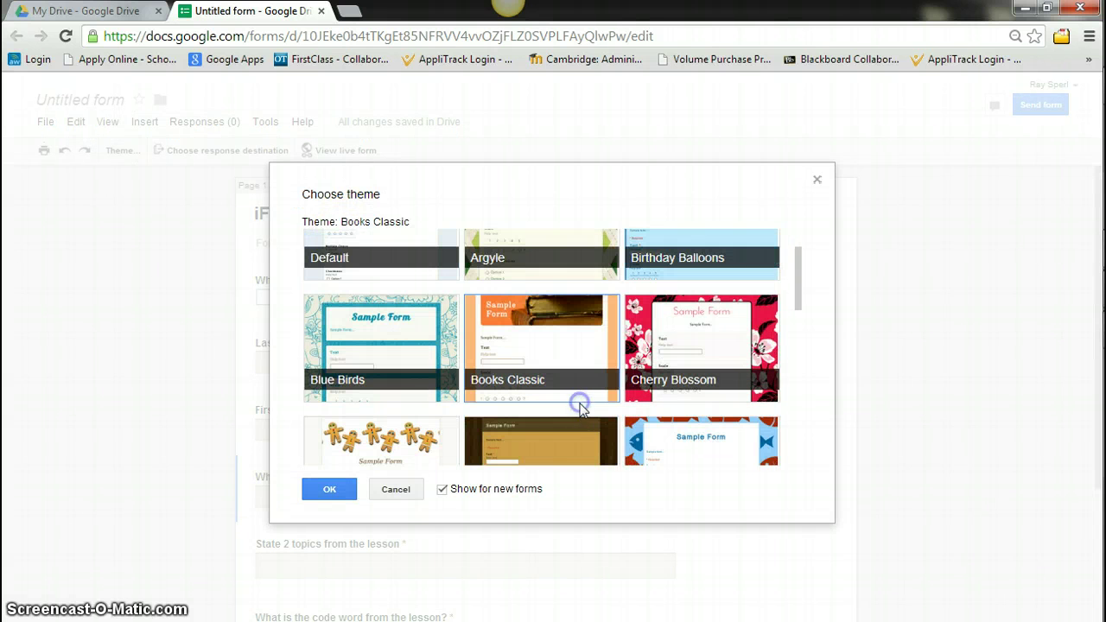
{"action": "left_click", "coordinate": [330, 489]}
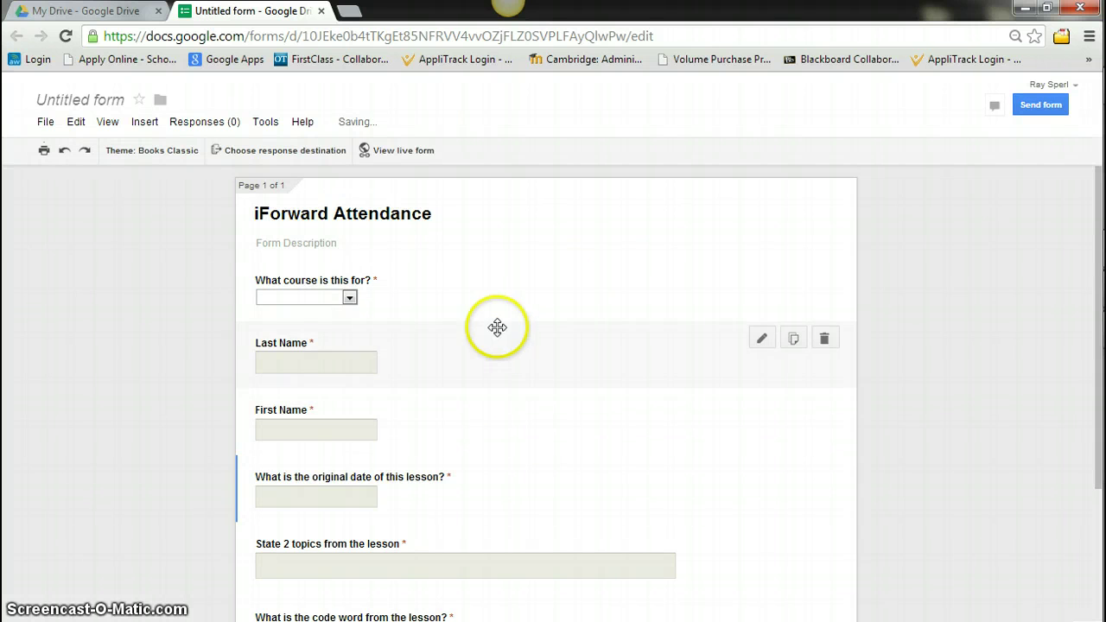
{"action": "left_click", "coordinate": [274, 153]}
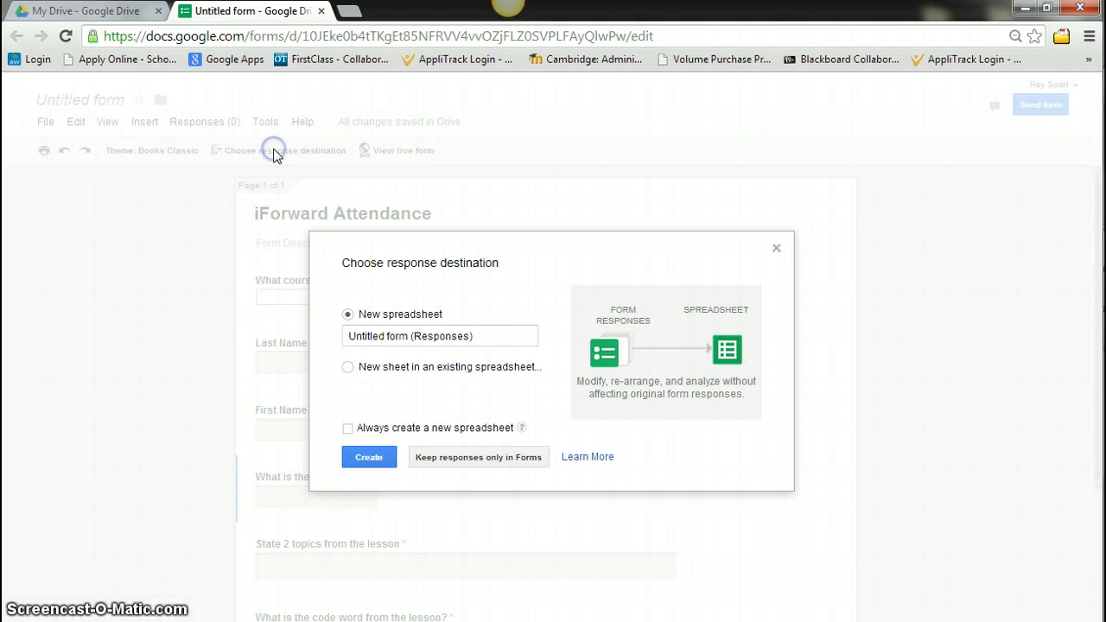
{"action": "left_click", "coordinate": [368, 457]}
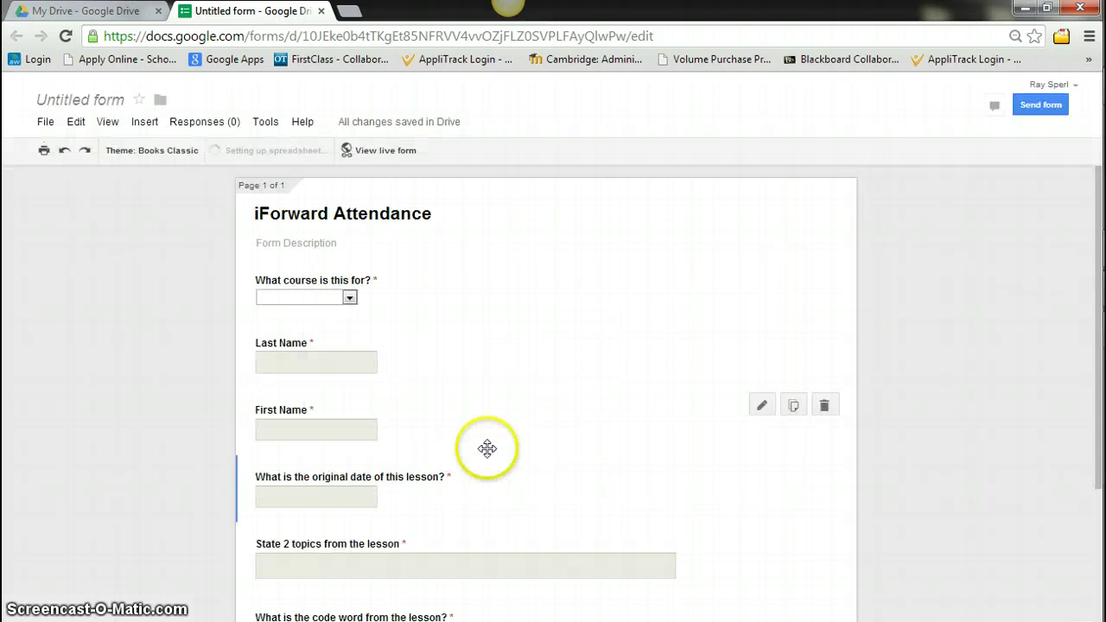
Open the live iForward Attendance form in a new tab and select its web address
{"action": "left_click", "coordinate": [380, 151]}
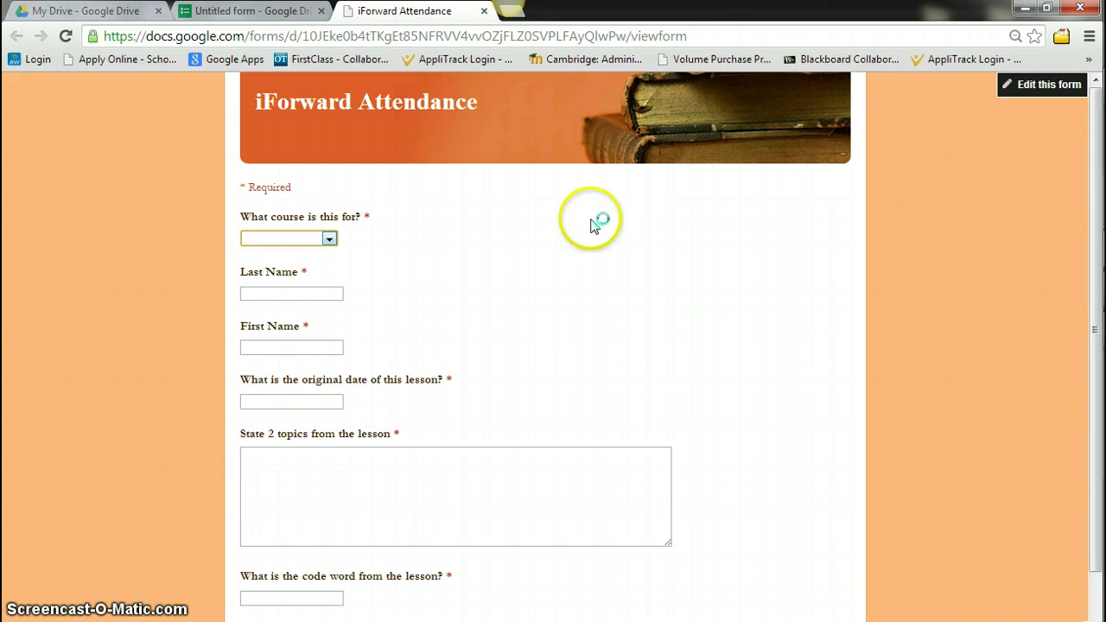
{"action": "left_click", "coordinate": [682, 37]}
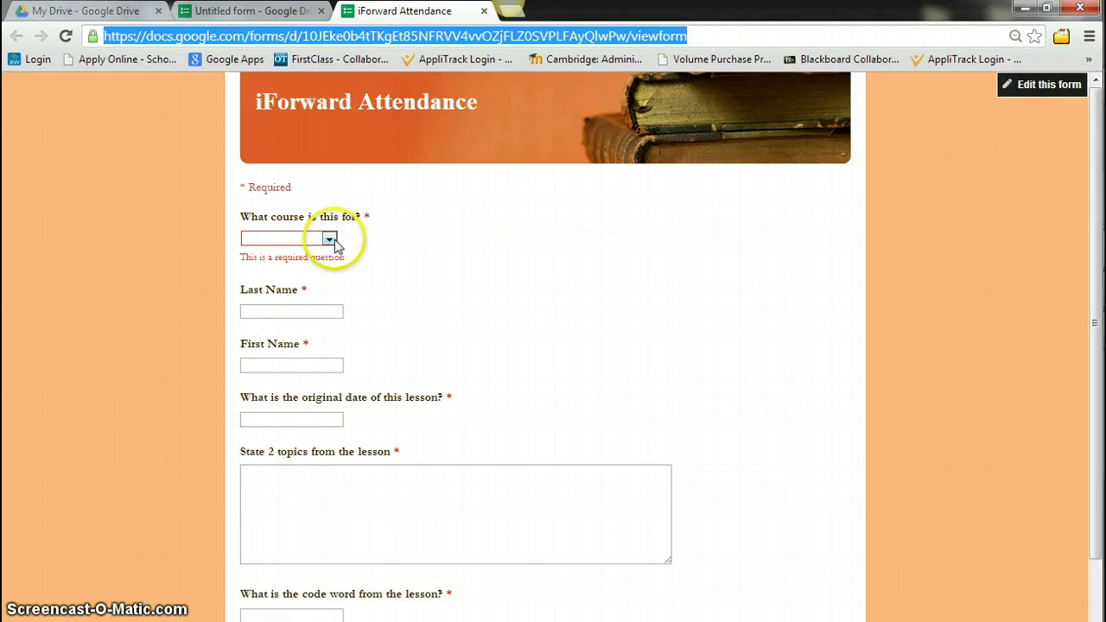
Pick Chemistry, enter the student's last and first names, and give lesson date 8/28/2013
{"action": "left_click", "coordinate": [330, 239]}
{"action": "left_click", "coordinate": [288, 264]}
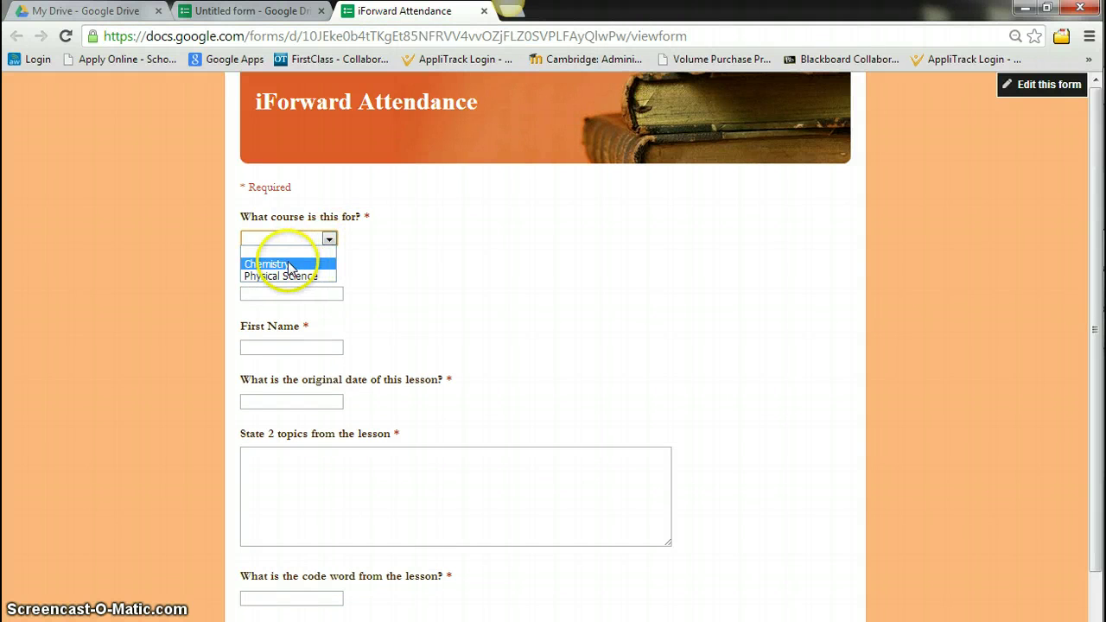
{"action": "left_click", "coordinate": [304, 295]}
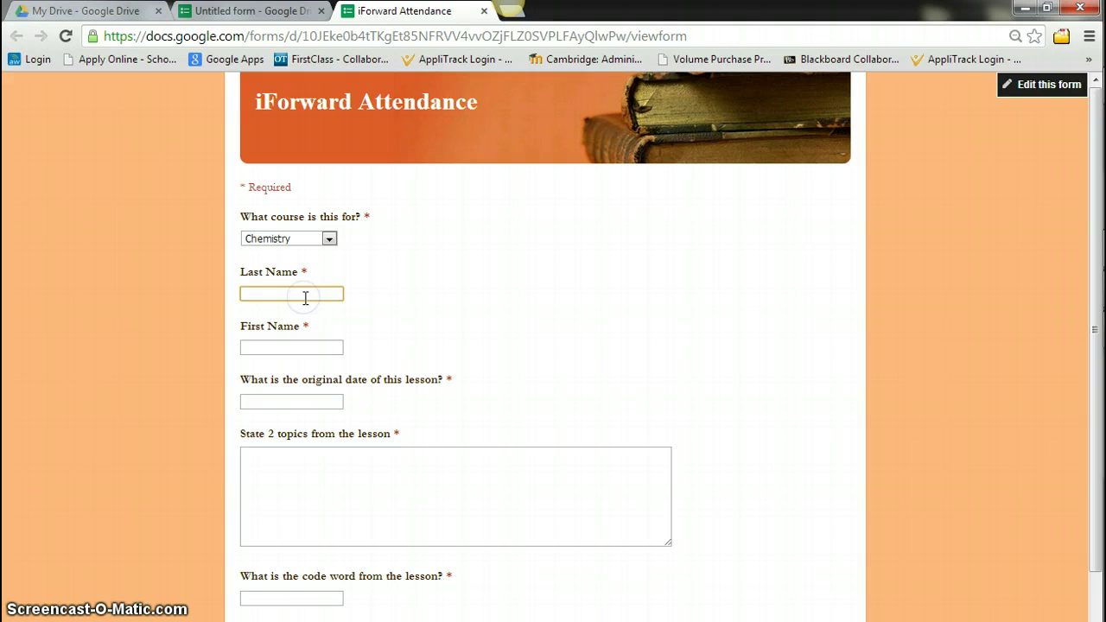
{"action": "type", "text": "Sperl"}
{"action": "key", "text": "Tab"}
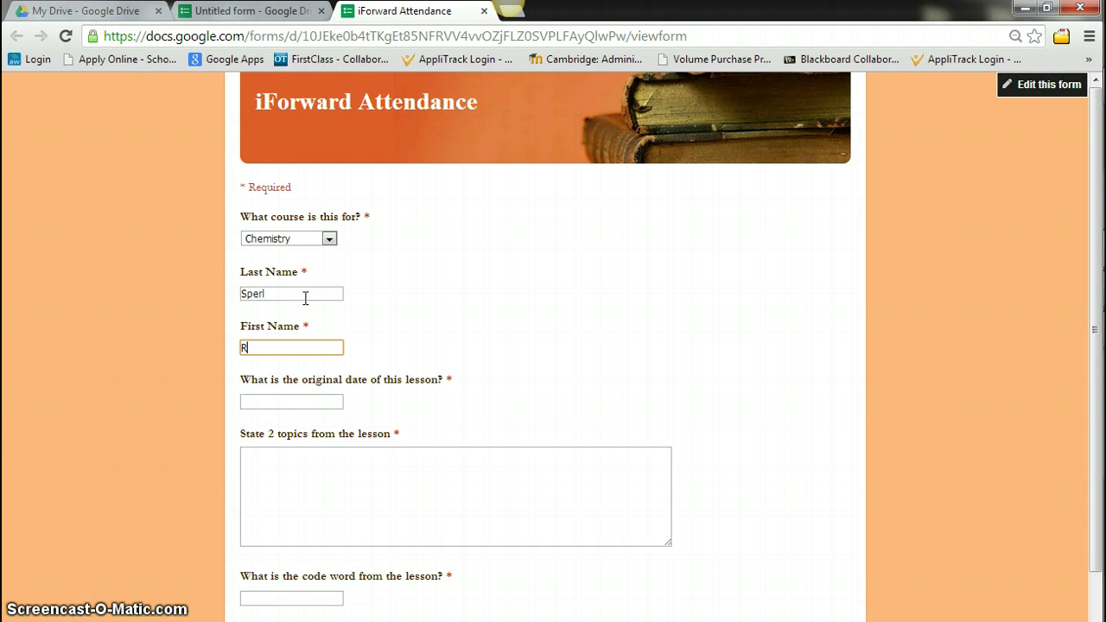
{"action": "left_click", "coordinate": [302, 400]}
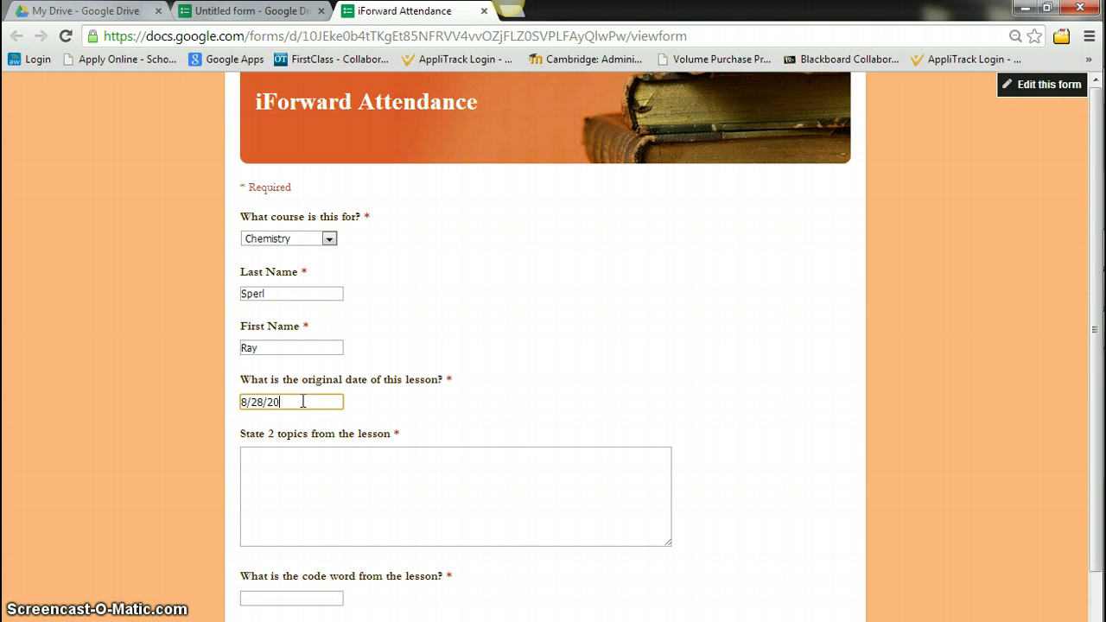
Enter two lesson topics and the code word Electrons, then submit the response
{"action": "left_click", "coordinate": [304, 467]}
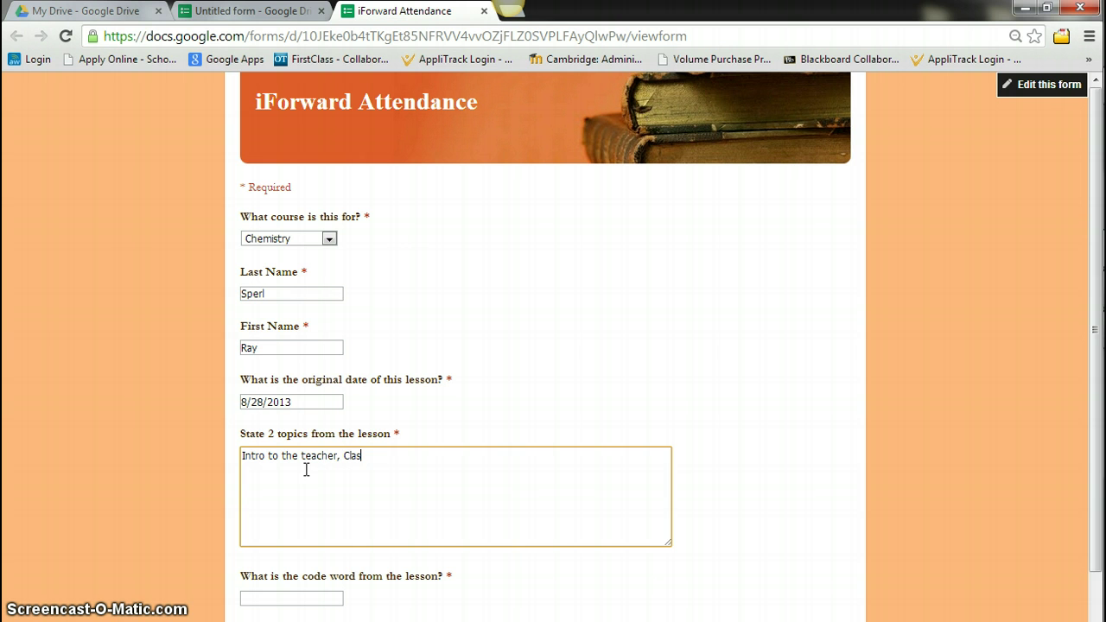
{"action": "type", "text": "through"}
{"action": "scroll", "coordinate": [306, 469], "scroll_direction": "down", "scroll_amount": 1}
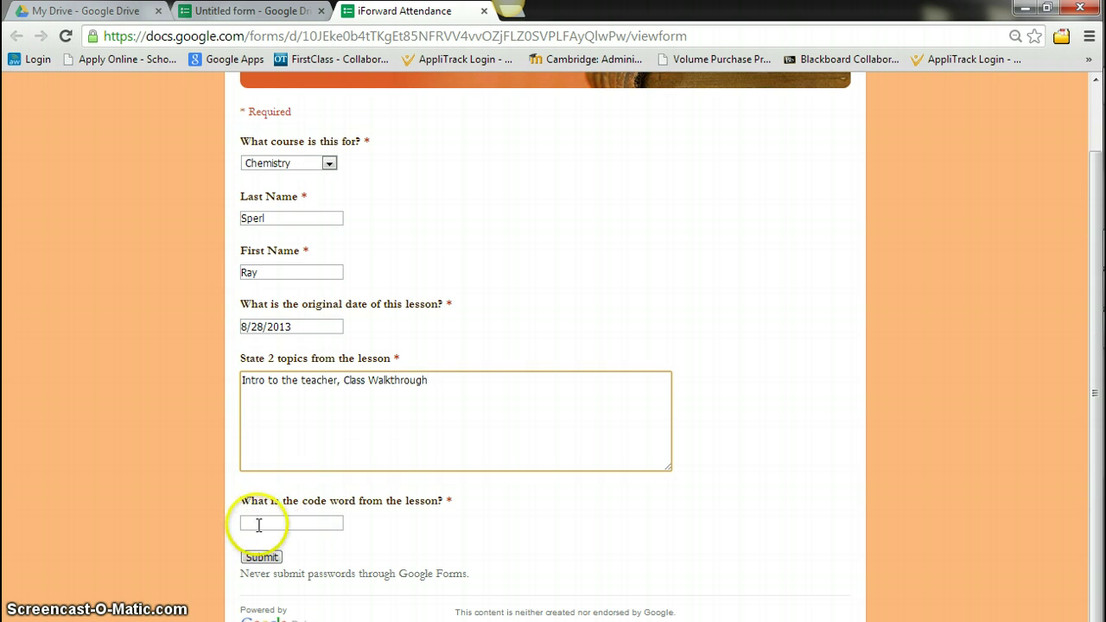
{"action": "left_click", "coordinate": [259, 523]}
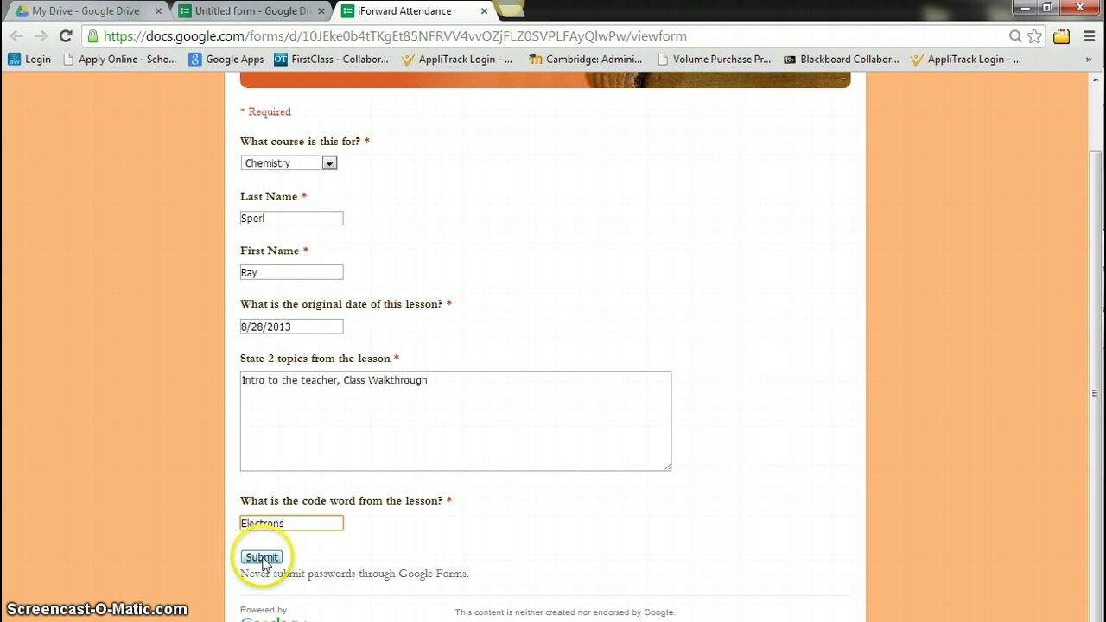
{"action": "left_click", "coordinate": [262, 557]}
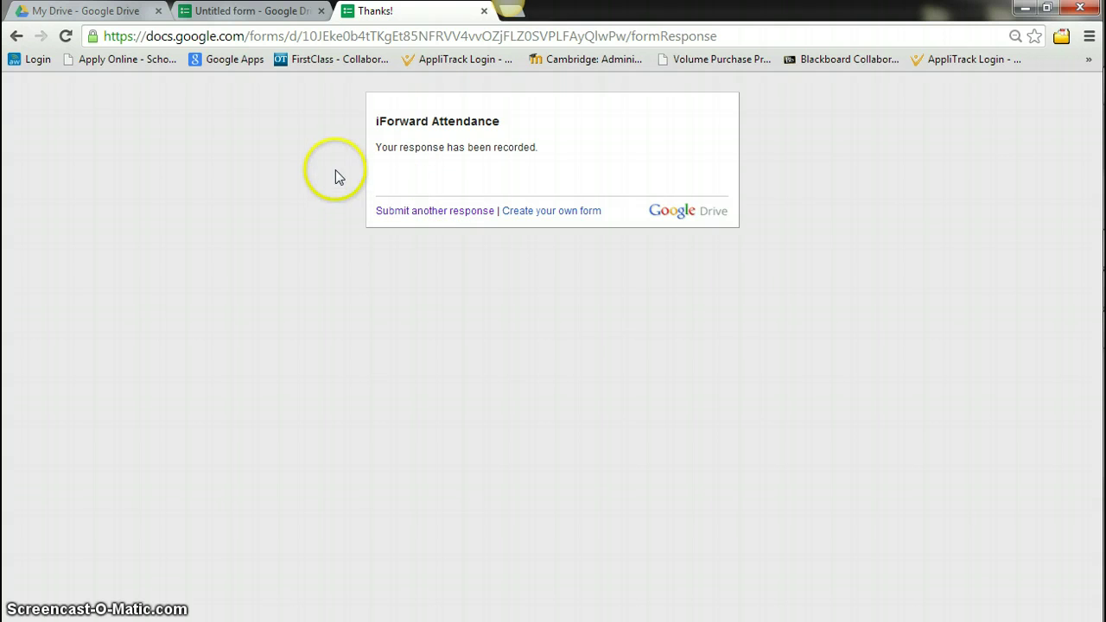
Back in the form editor, retitle the untitled form 'iForward Attendance Records'
{"action": "left_click", "coordinate": [223, 21]}
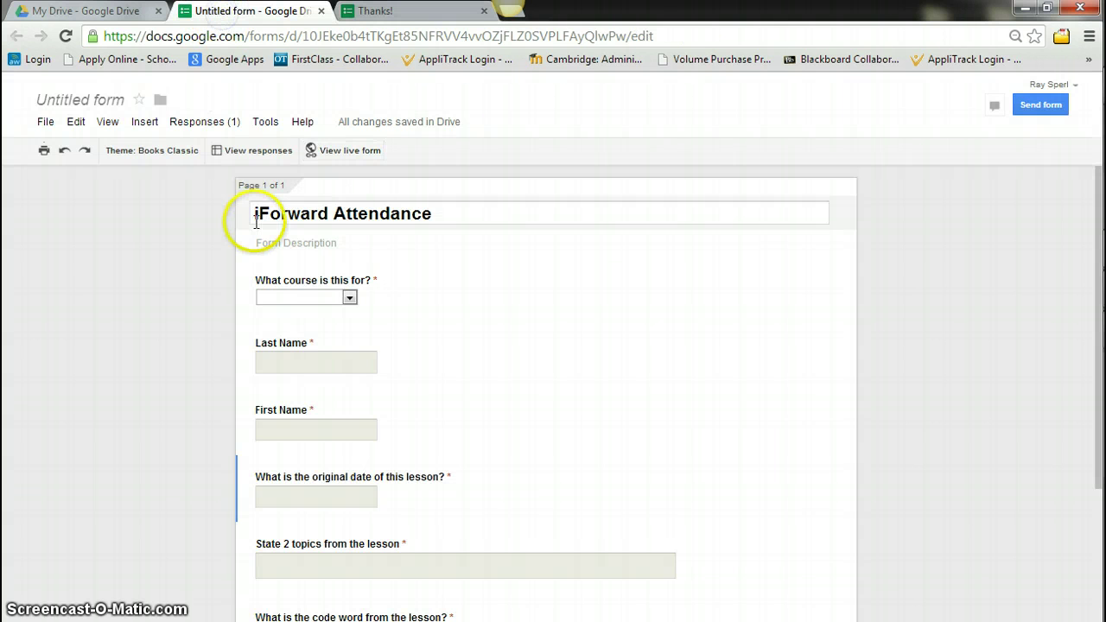
{"action": "left_click", "coordinate": [101, 102]}
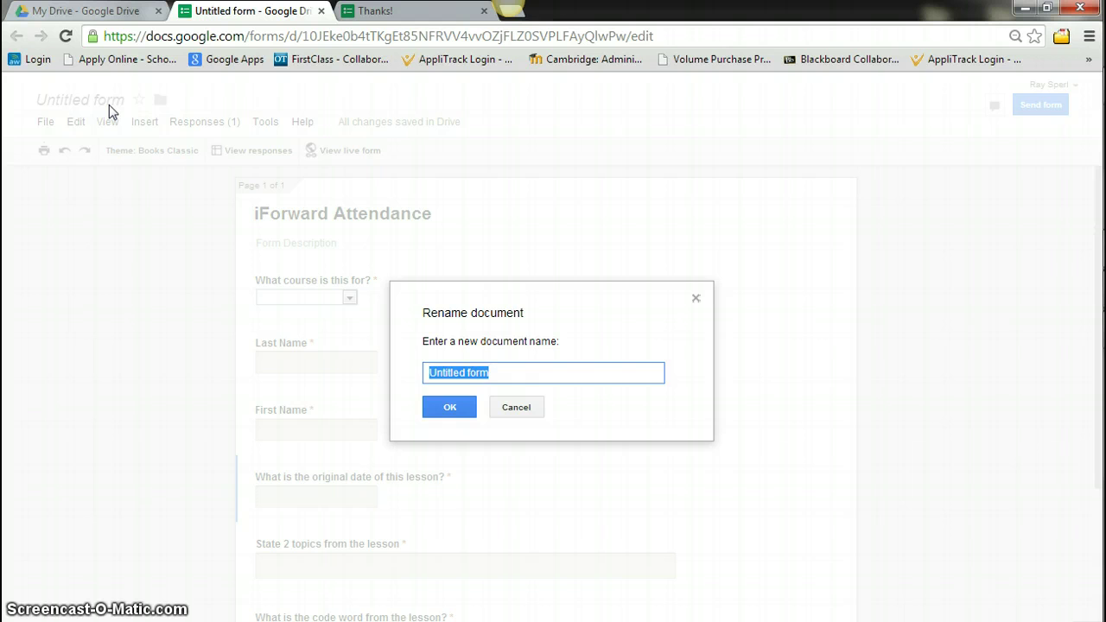
{"action": "type", "text": "iFor"}
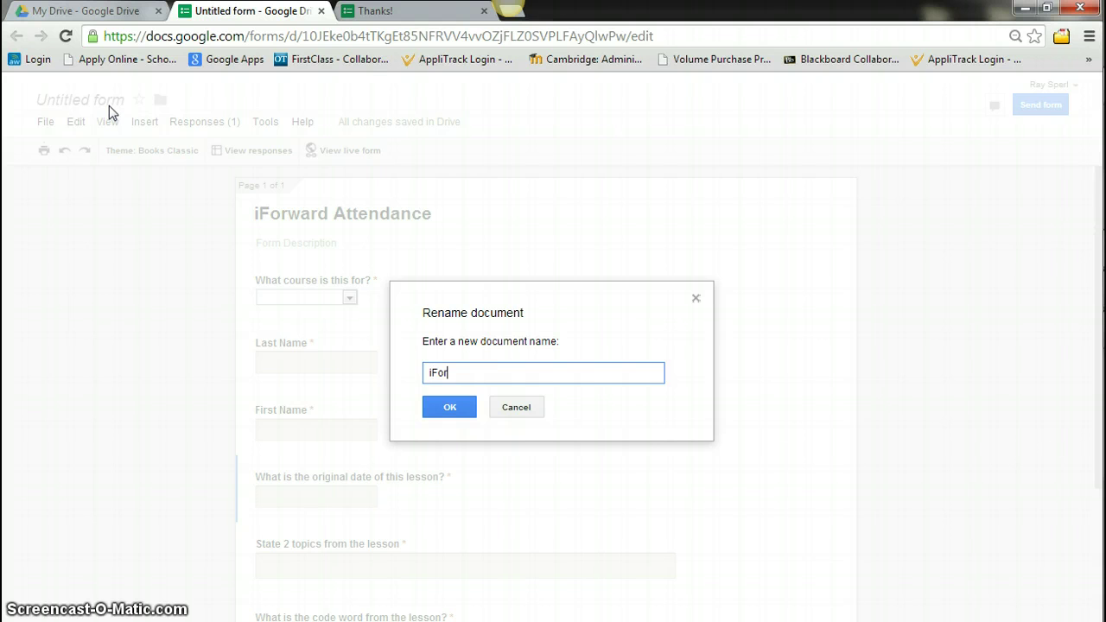
{"action": "type", "text": "ward Attendance Records"}
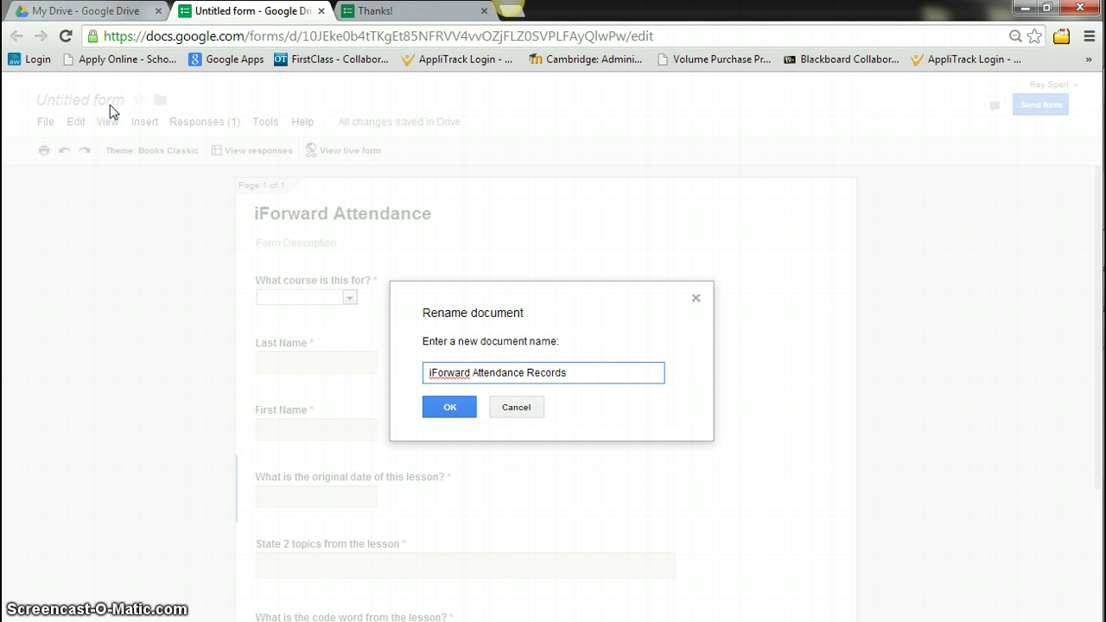
{"action": "left_click", "coordinate": [449, 407]}
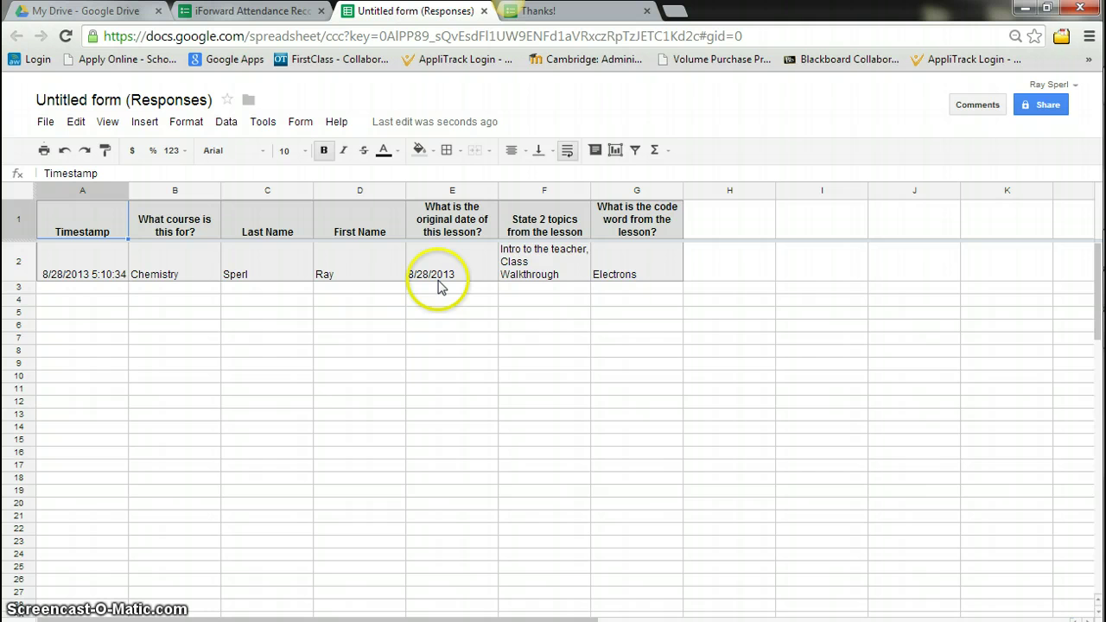
Check the responses sheet's File > Download as export formats, then close the menu without exporting
{"action": "left_click", "coordinate": [45, 121]}
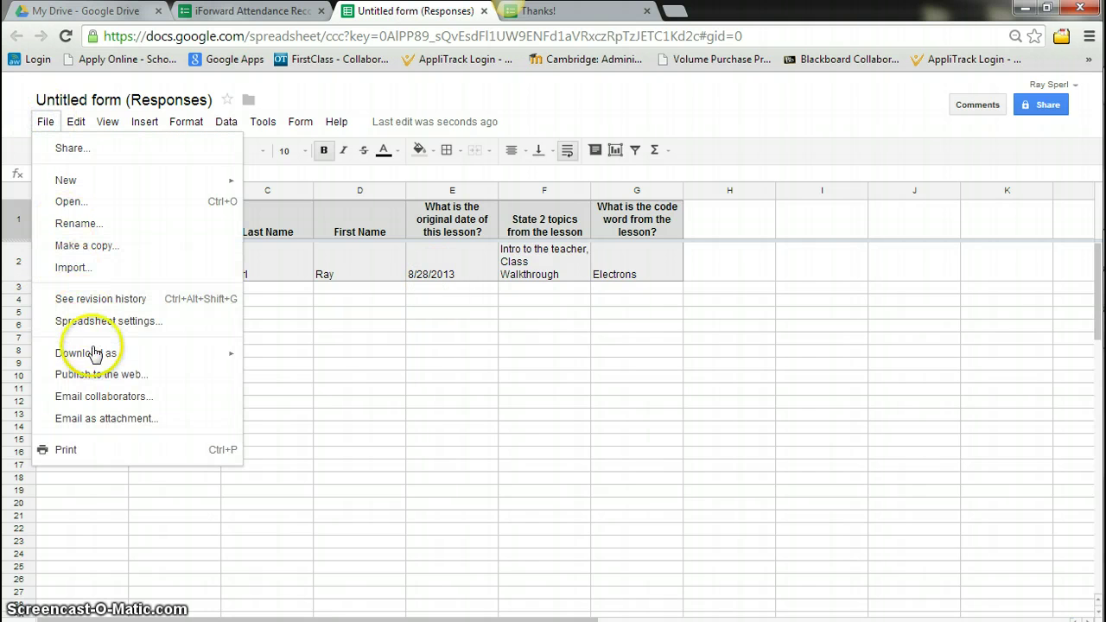
{"action": "mouse_move", "coordinate": [100, 361]}
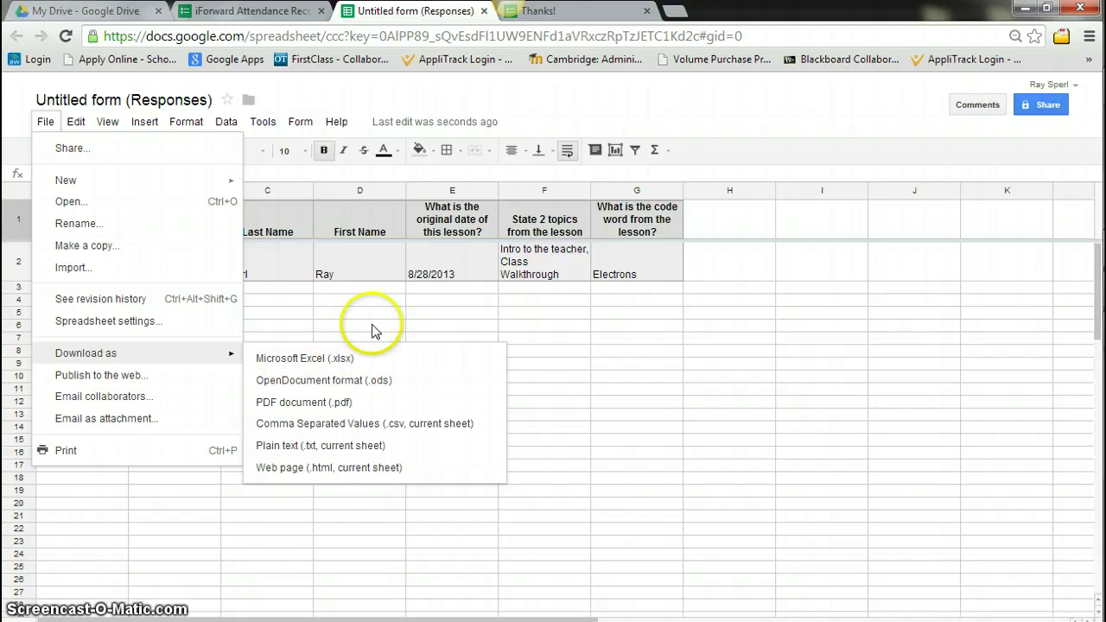
{"action": "left_click_drag", "start_coordinate": [367, 313], "coordinate": [365, 331]}
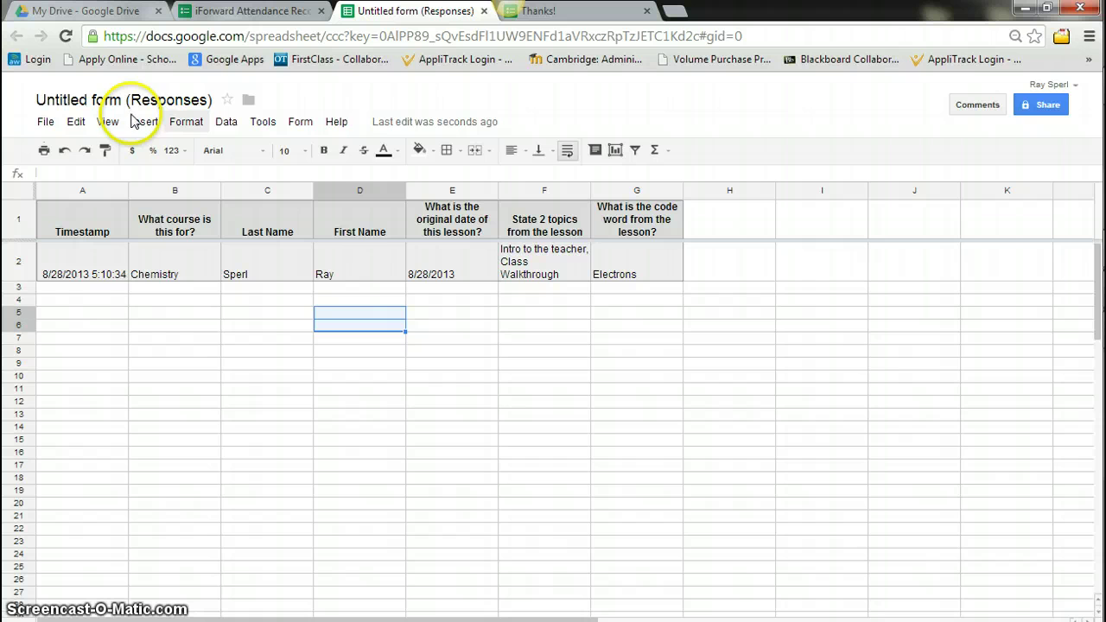
{"action": "mouse_move", "coordinate": [385, 123]}
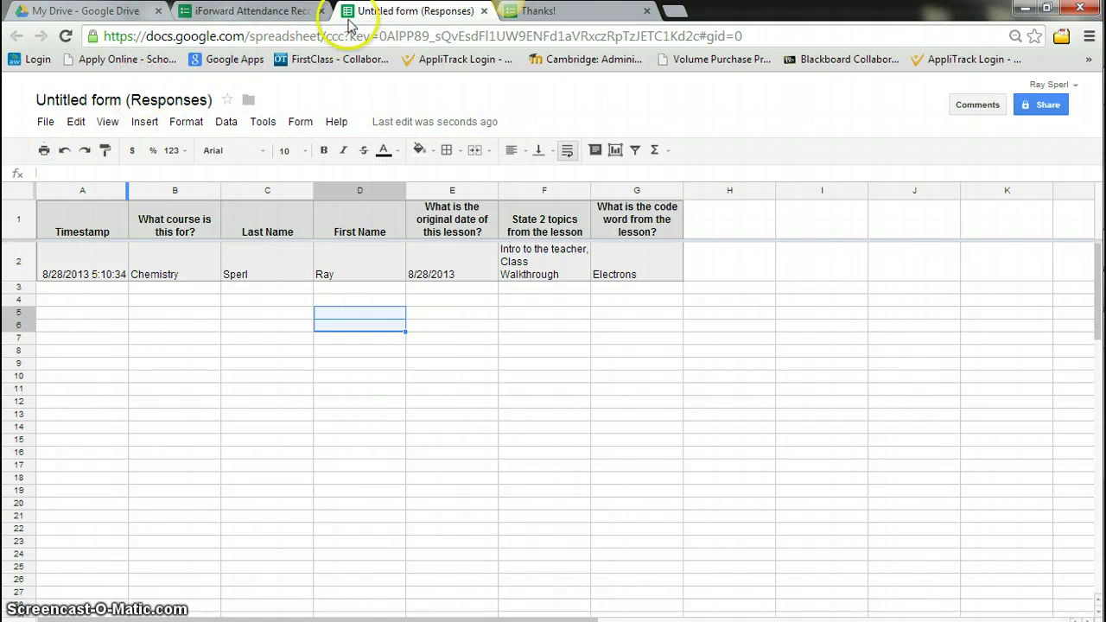
Check the form in the Drive file list, then return to the iForward Attendance Records editor
{"action": "left_click", "coordinate": [273, 11]}
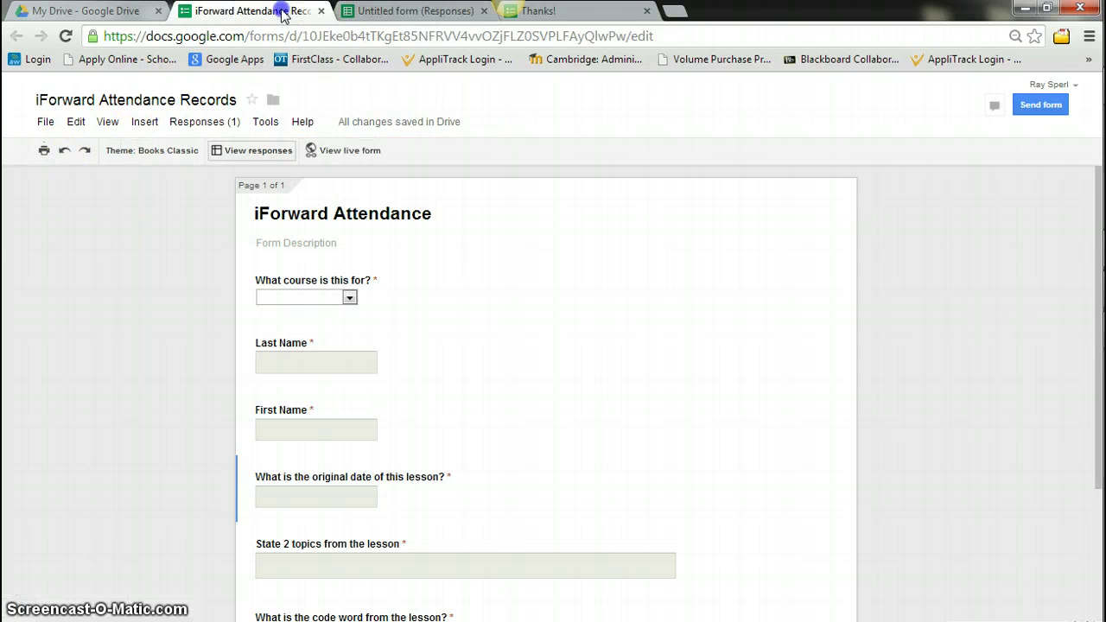
{"action": "left_click", "coordinate": [54, 10]}
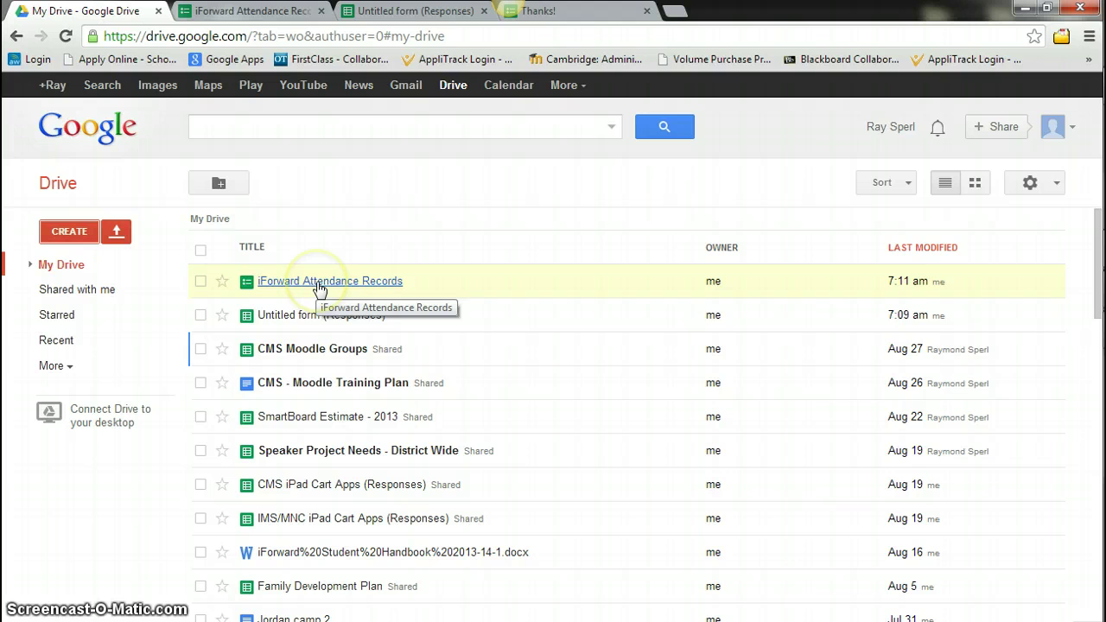
{"action": "left_click", "coordinate": [245, 10]}
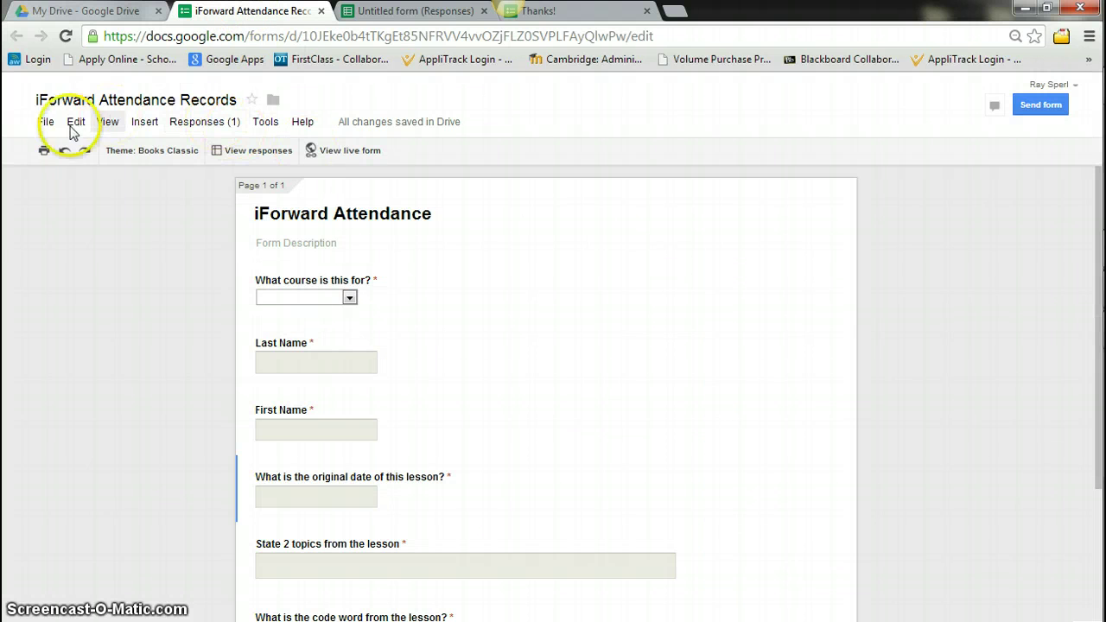
Glance at the responses spreadsheet, then bring up the form editor's File menu
{"action": "left_click", "coordinate": [44, 122]}
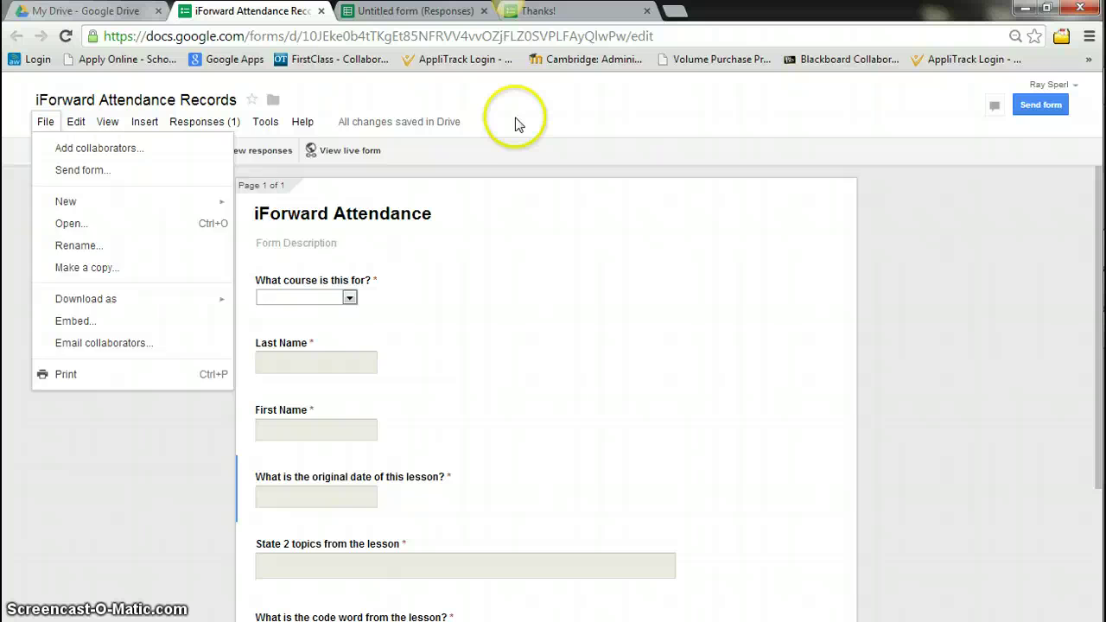
{"action": "key", "text": "Right"}
{"action": "key", "text": "Right"}
{"action": "left_click", "coordinate": [404, 12]}
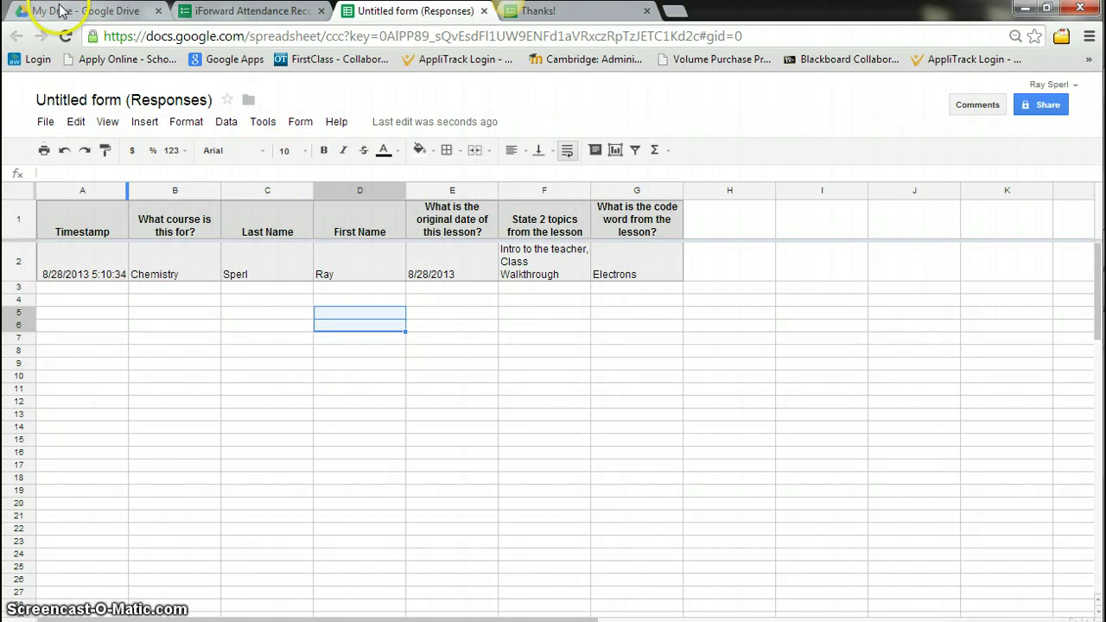
{"action": "left_click", "coordinate": [205, 14]}
{"action": "left_click", "coordinate": [45, 121]}
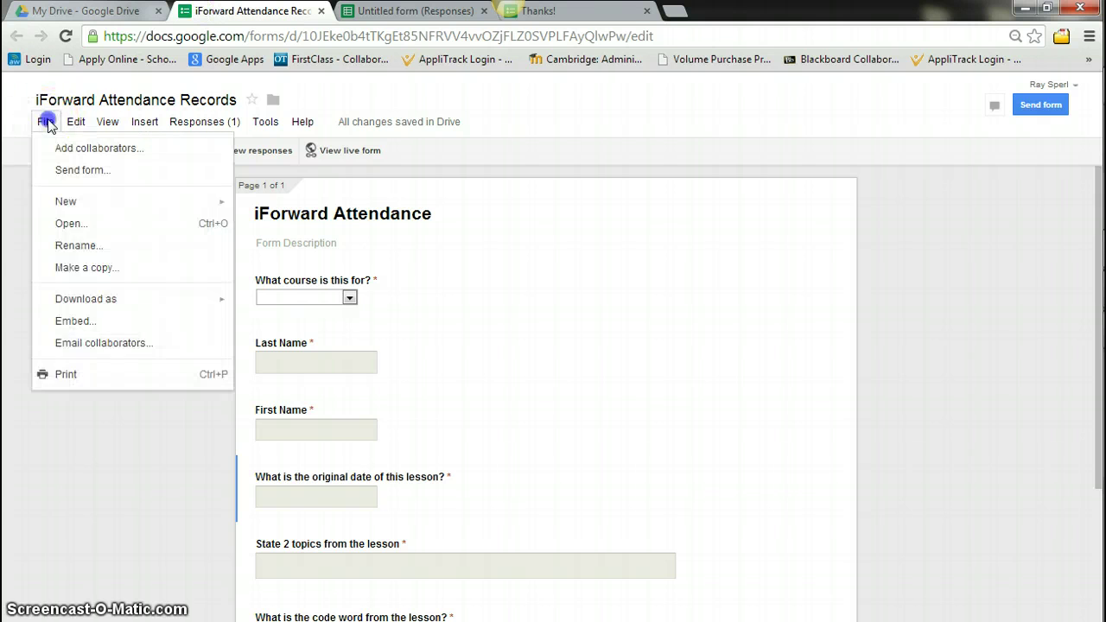
Make a copy of the form, replacing the 'Copy of' prefix with the suffix '- Week of 9/3'
{"action": "left_click", "coordinate": [91, 269]}
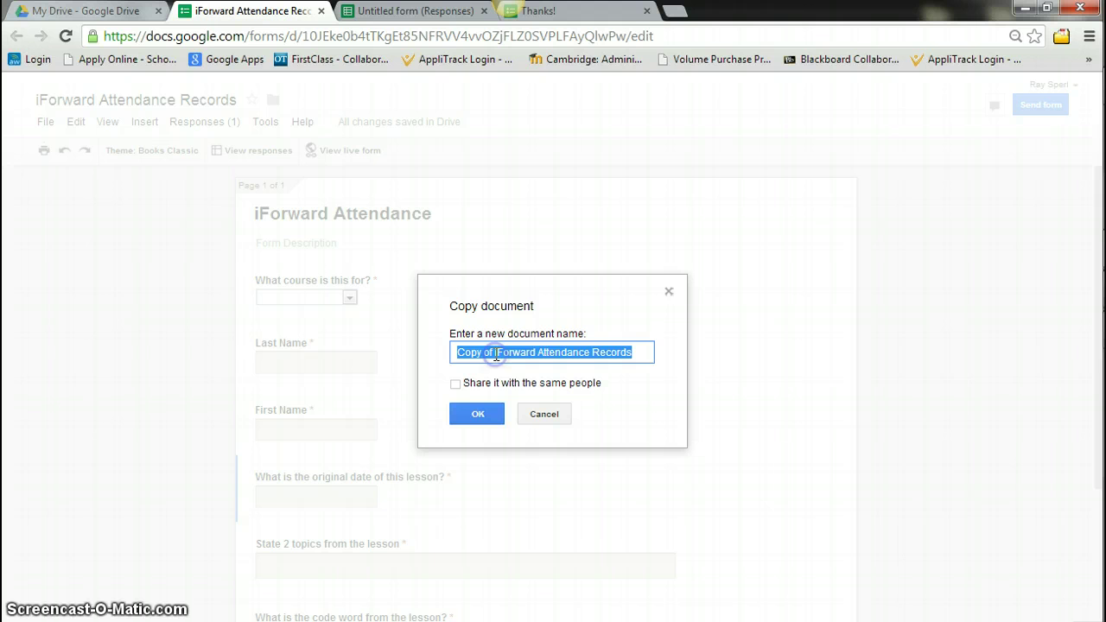
{"action": "left_click_drag", "start_coordinate": [494, 353], "coordinate": [403, 351]}
{"action": "key", "text": "BackSpace"}
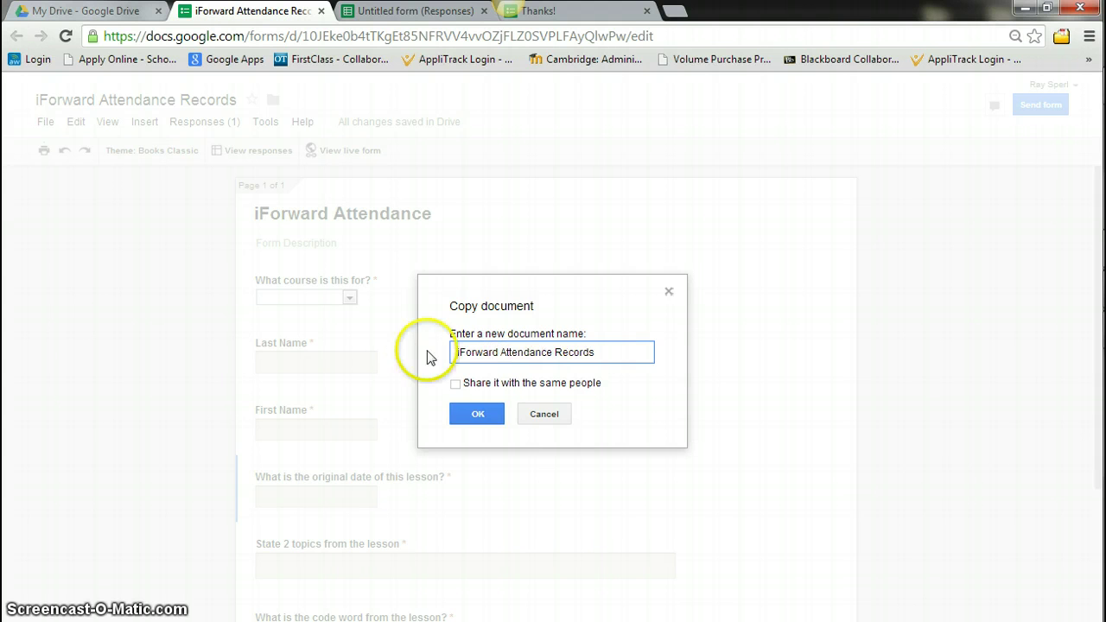
{"action": "left_click", "coordinate": [611, 350]}
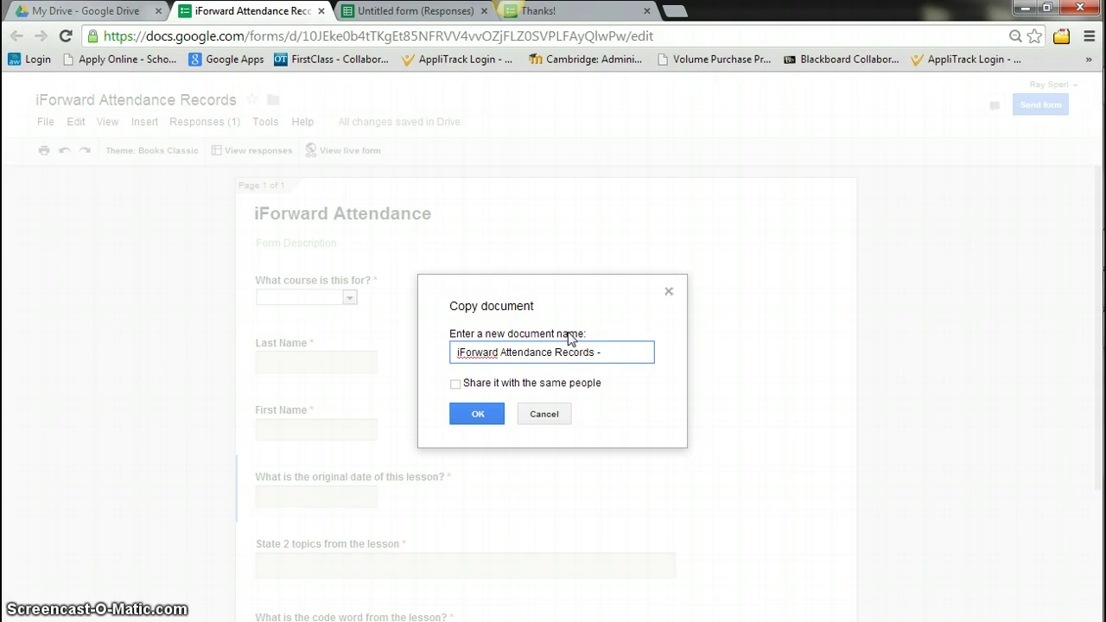
{"action": "type", "text": "- Week of 9/3"}
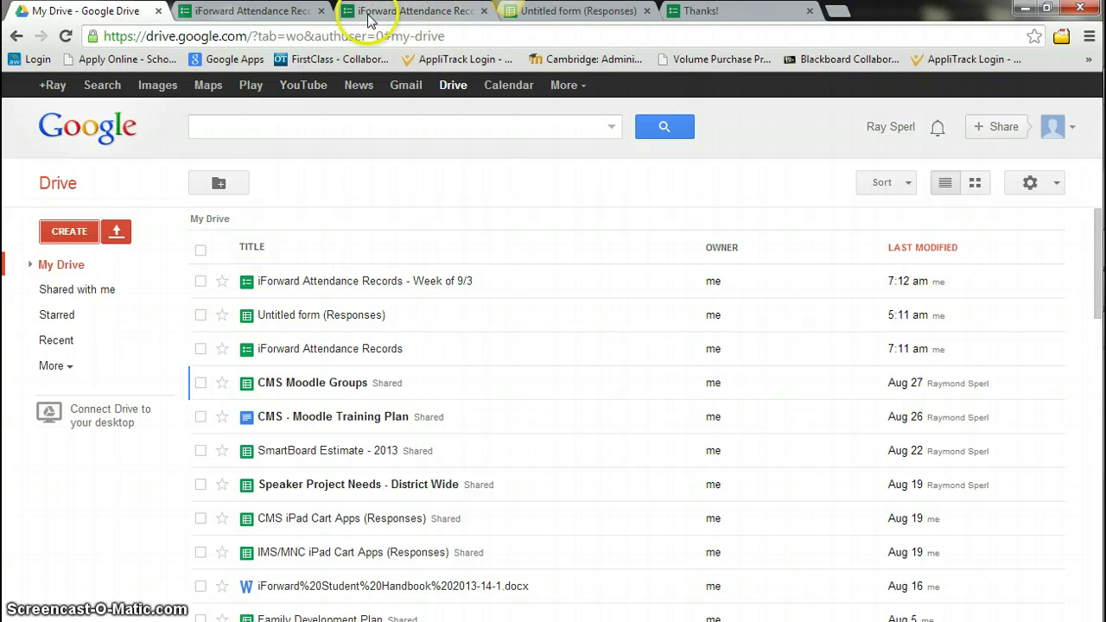
Open the Week of 9/3 copy's live form and select its web address
{"action": "left_click", "coordinate": [264, 14]}
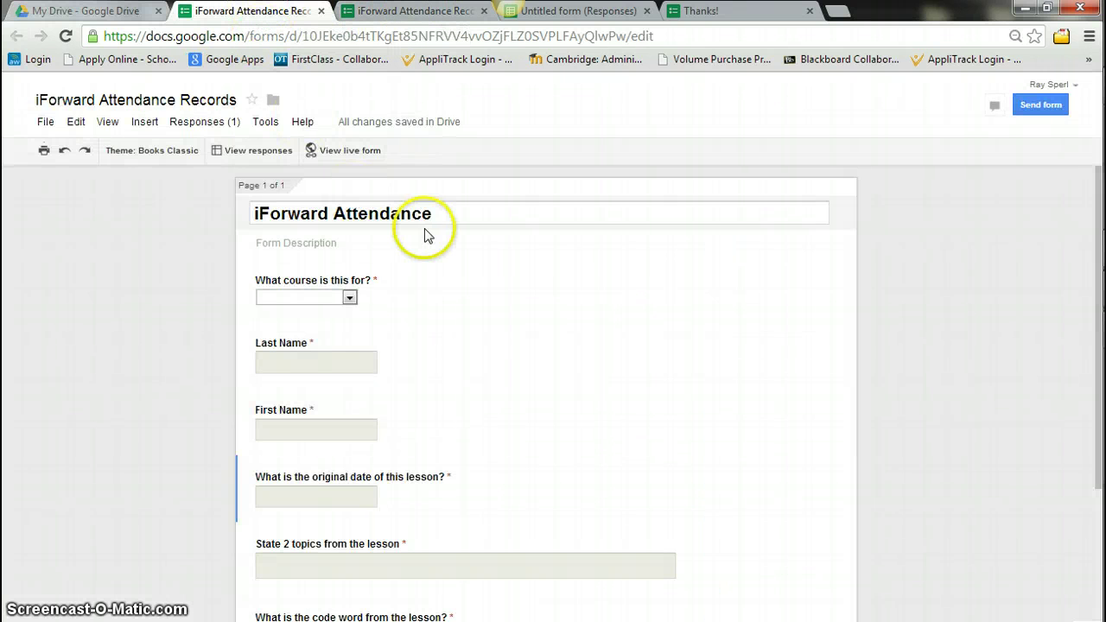
{"action": "left_click", "coordinate": [406, 12]}
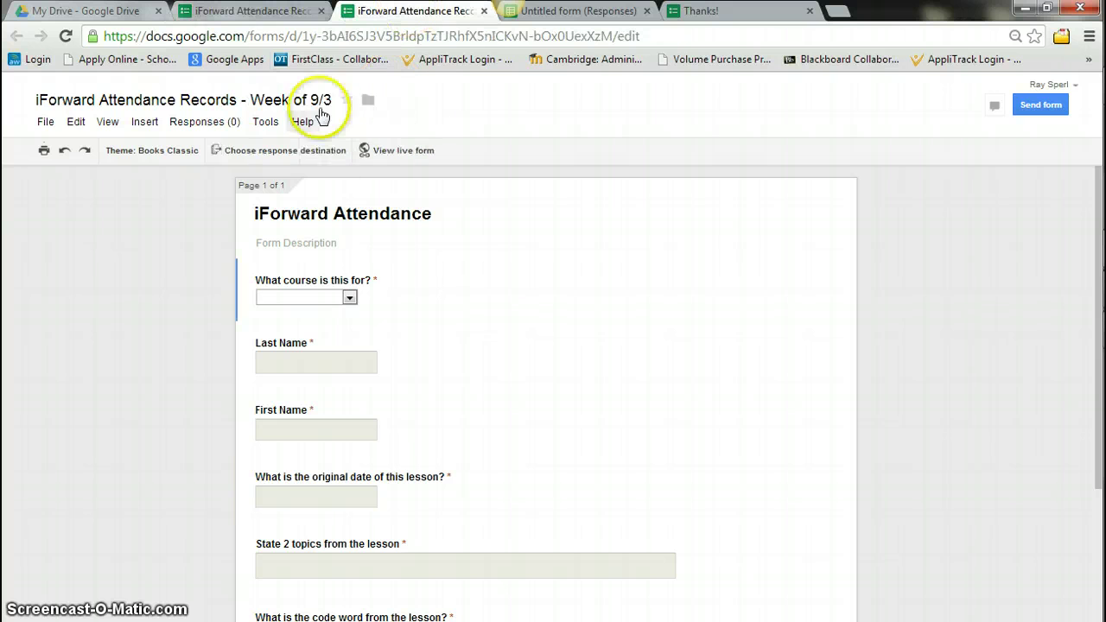
{"action": "left_click", "coordinate": [402, 150]}
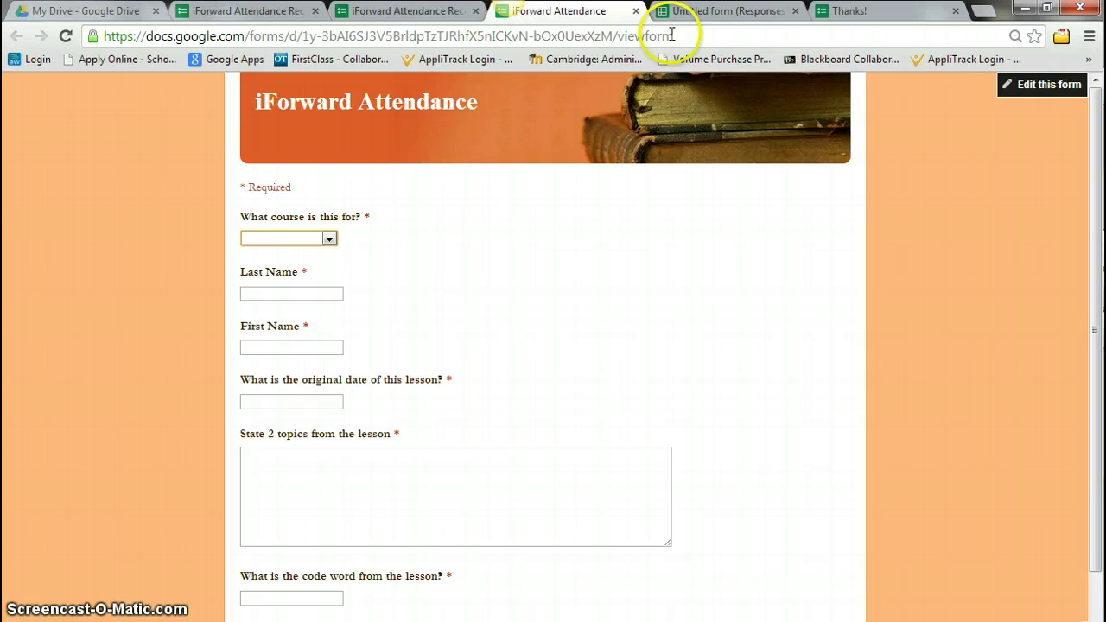
{"action": "left_click", "coordinate": [666, 34]}
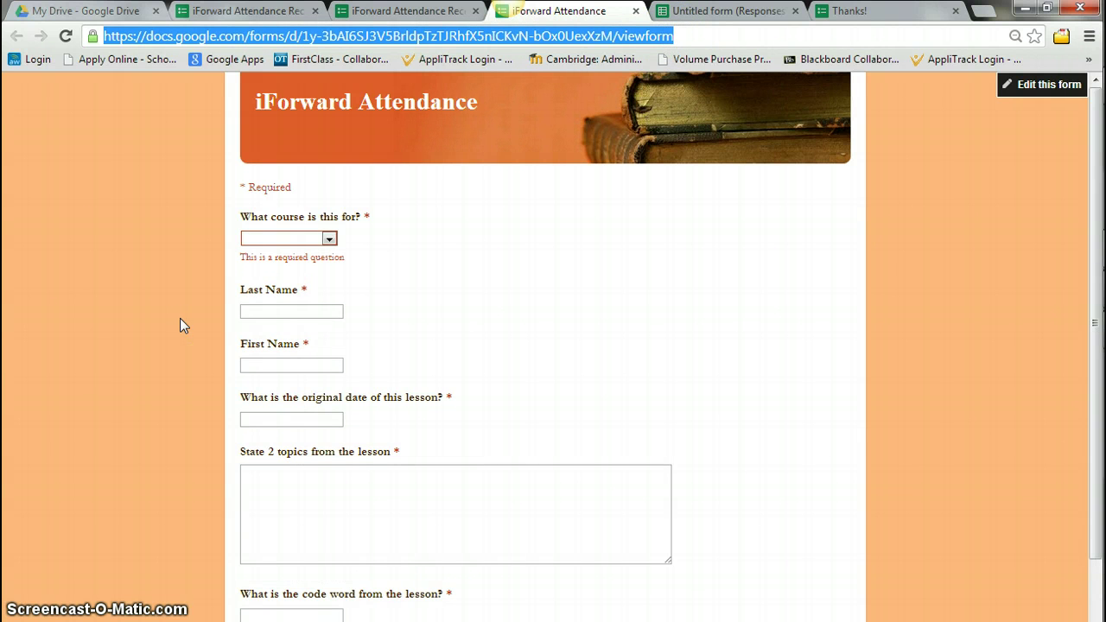
Close the copy's editor and open the original form's responses spreadsheet
{"action": "left_click", "coordinate": [476, 11]}
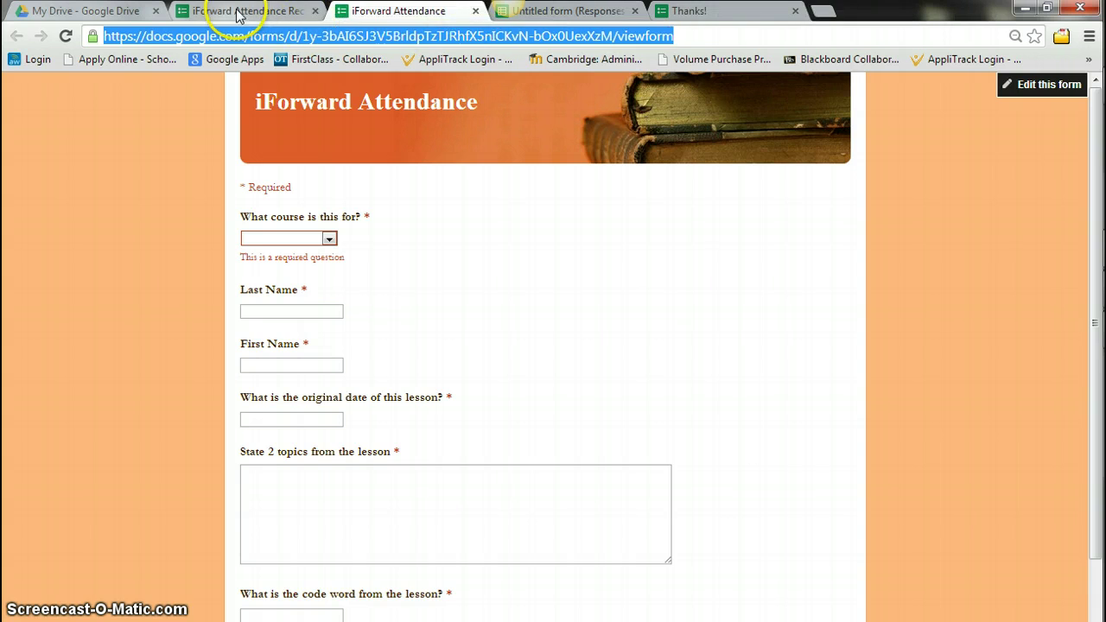
{"action": "left_click", "coordinate": [276, 10]}
{"action": "left_click", "coordinate": [255, 150]}
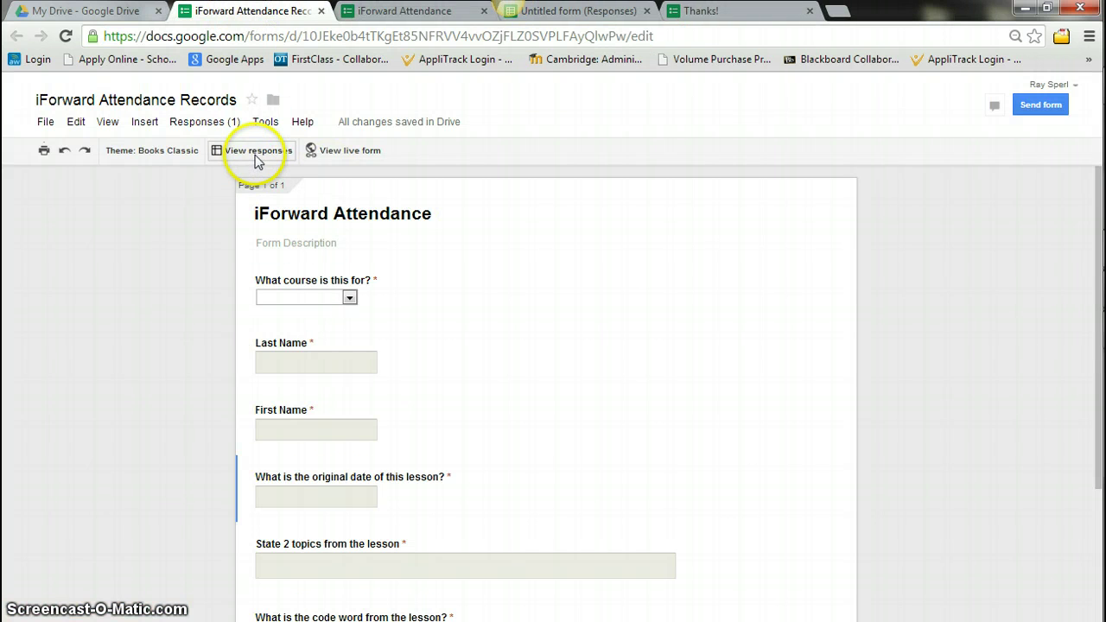